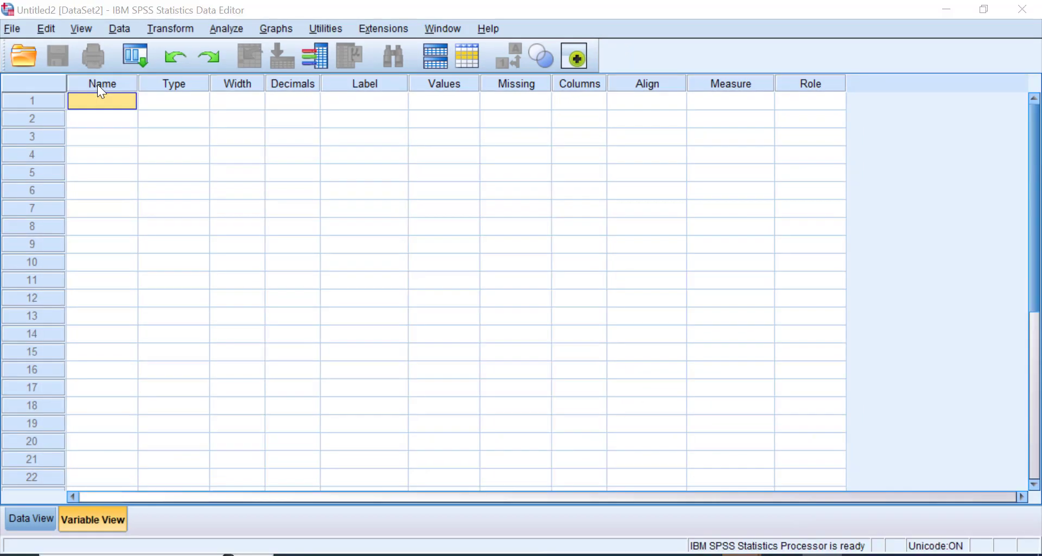
Define three variables named ResidentID, Income and Income_Level in the first three rows
left_click(103, 87)
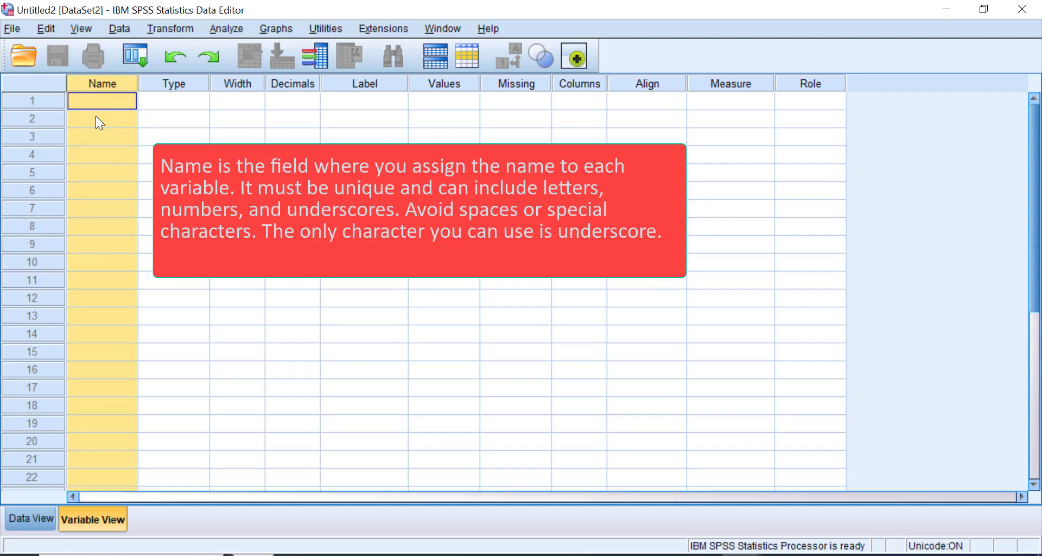
left_click(99, 98)
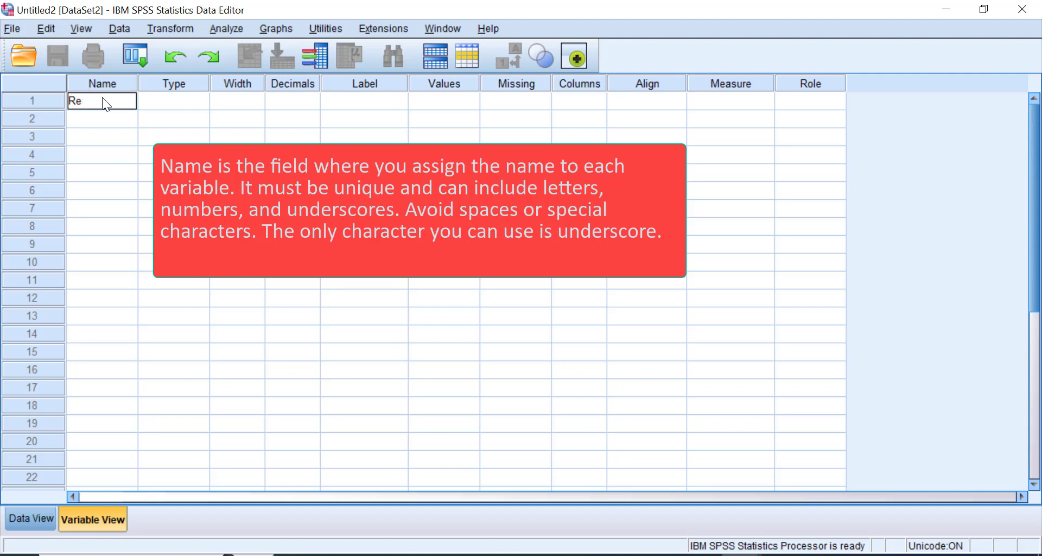
type("dentID")
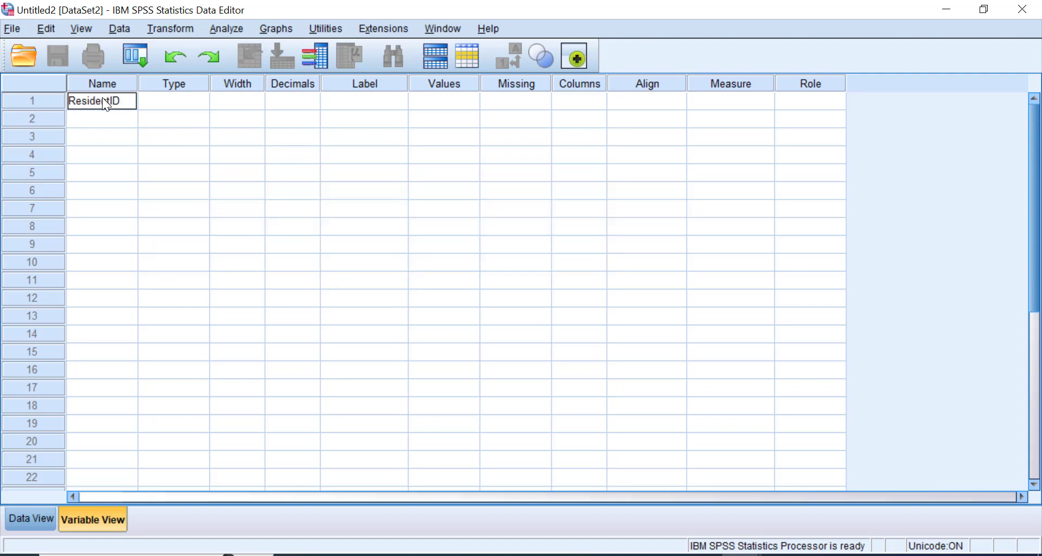
key("Return")
type("In")
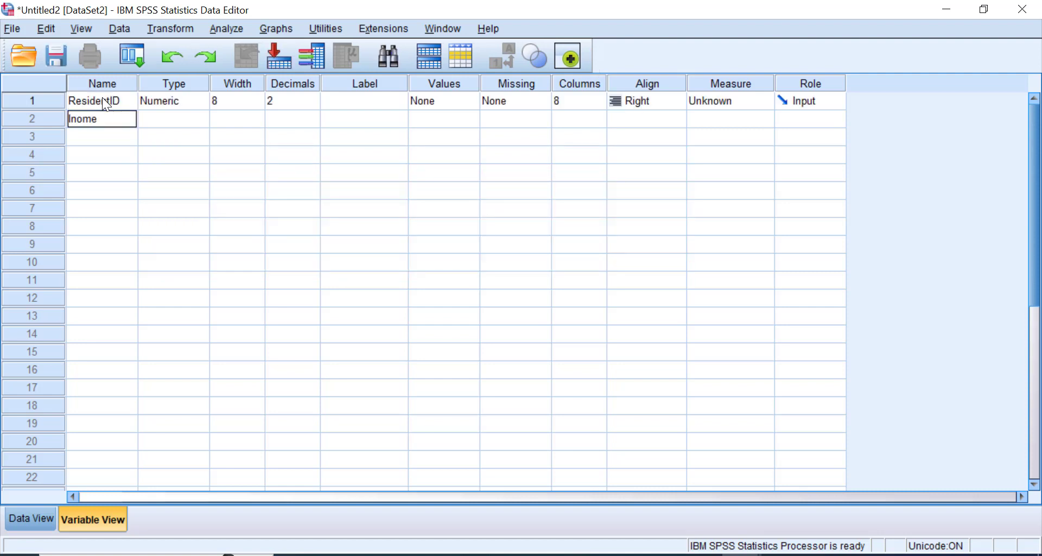
type("come")
key("Return")
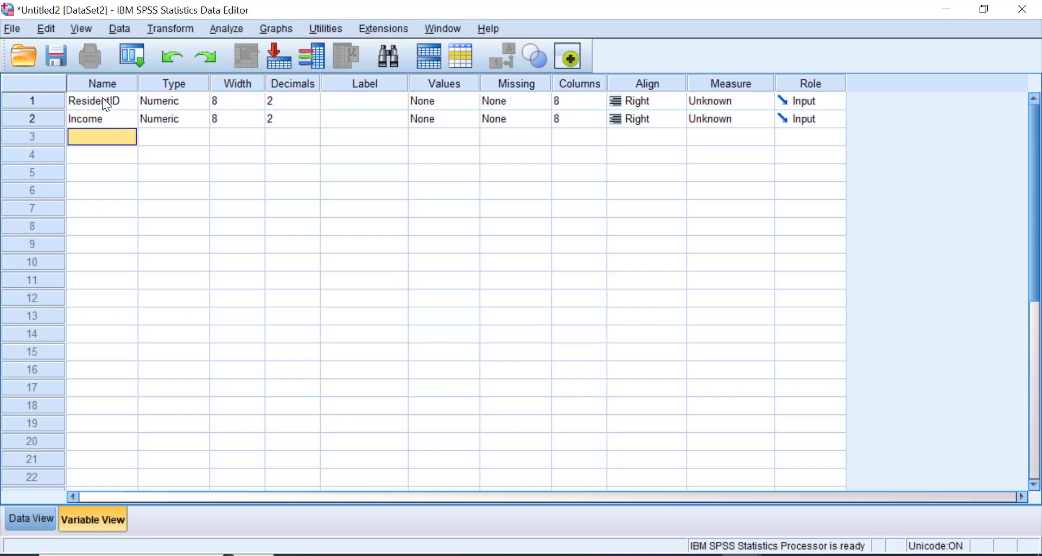
type("Income")
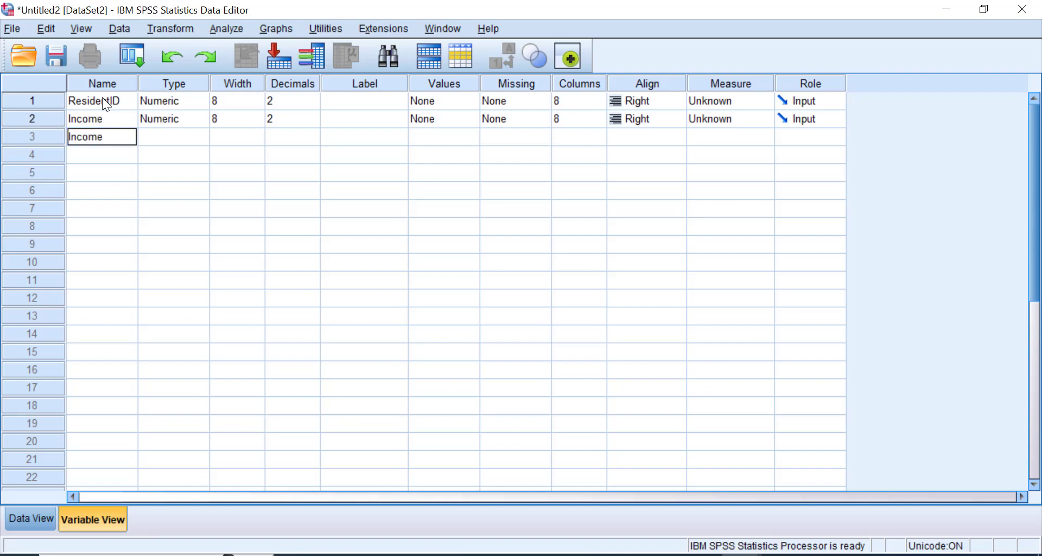
type("_Level")
key("Return")
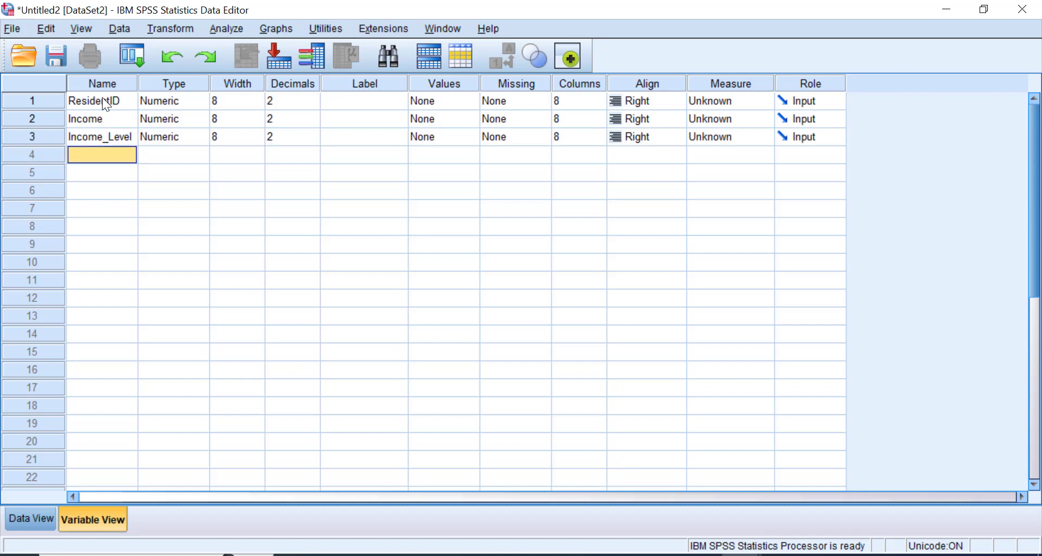
Examine the available data types for the ResidentID variable and leave its type as is
left_click(178, 83)
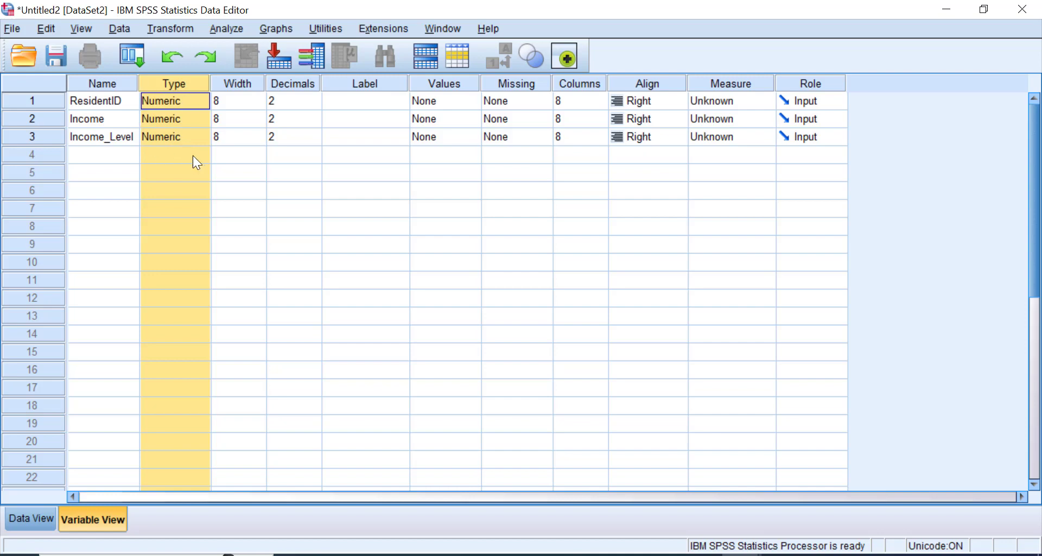
left_click(185, 105)
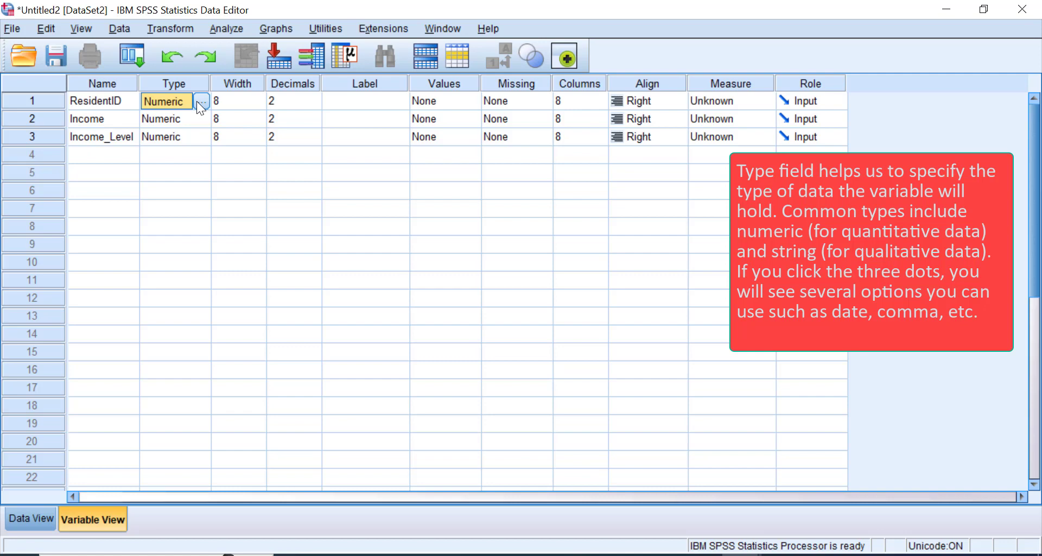
left_click(201, 102)
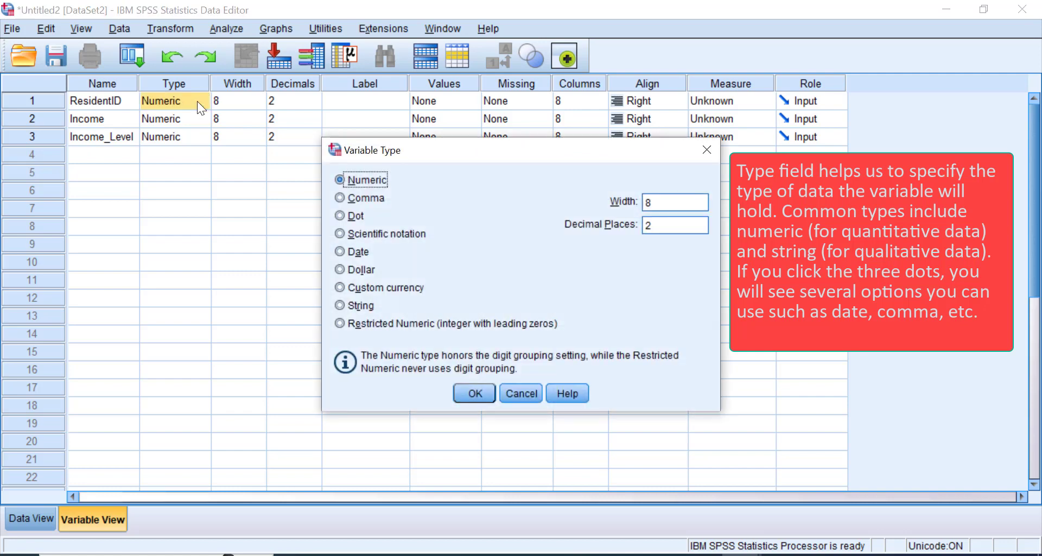
left_click_drag(403, 154, 329, 174)
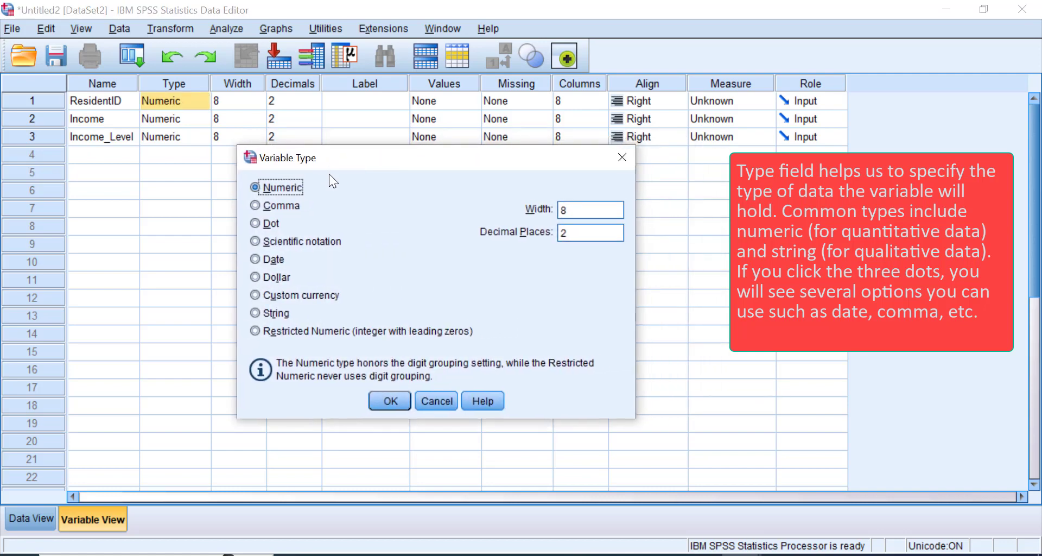
left_click(438, 401)
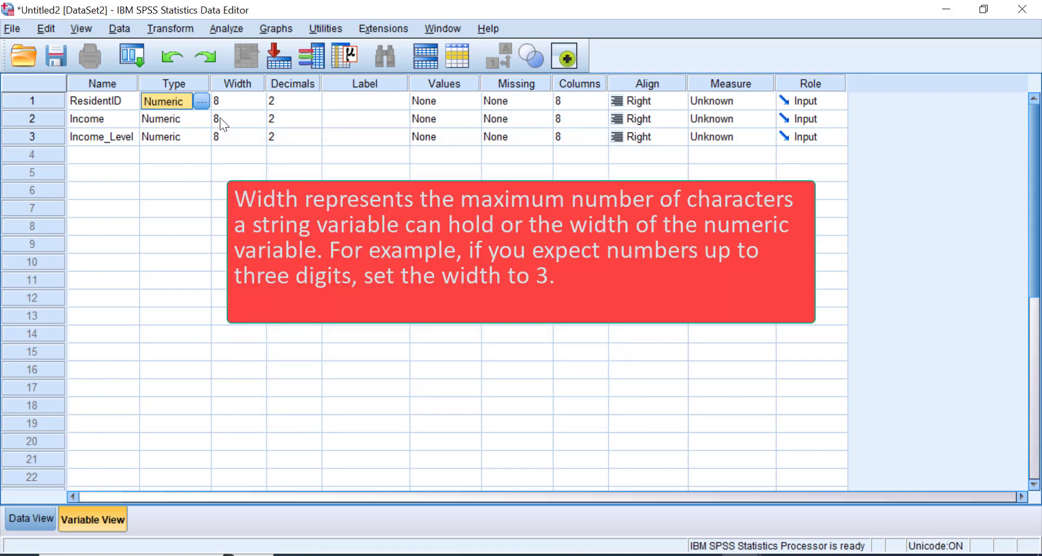
Try a width of 10 for the ResidentID variable and set it back to 8
left_click(236, 83)
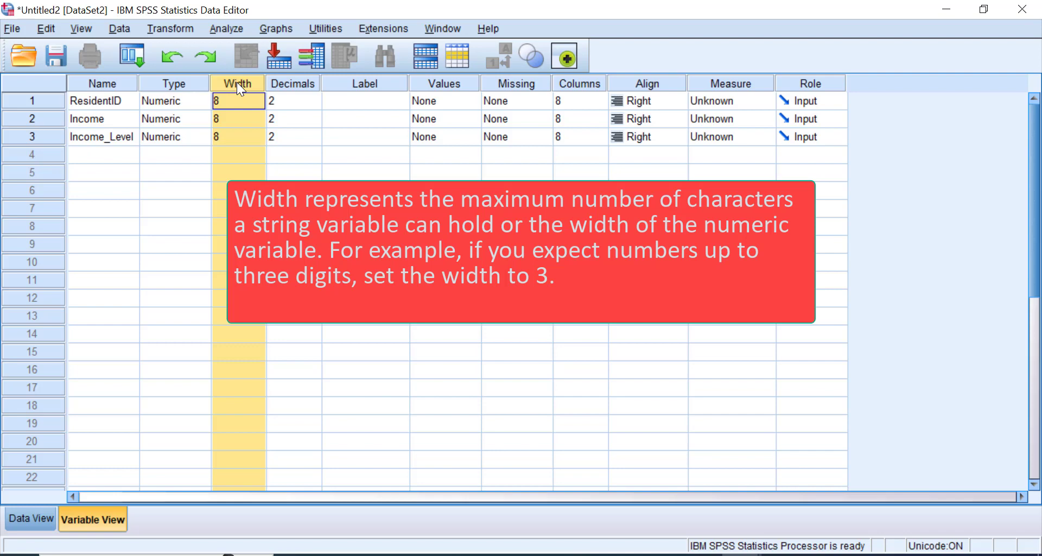
left_click(237, 98)
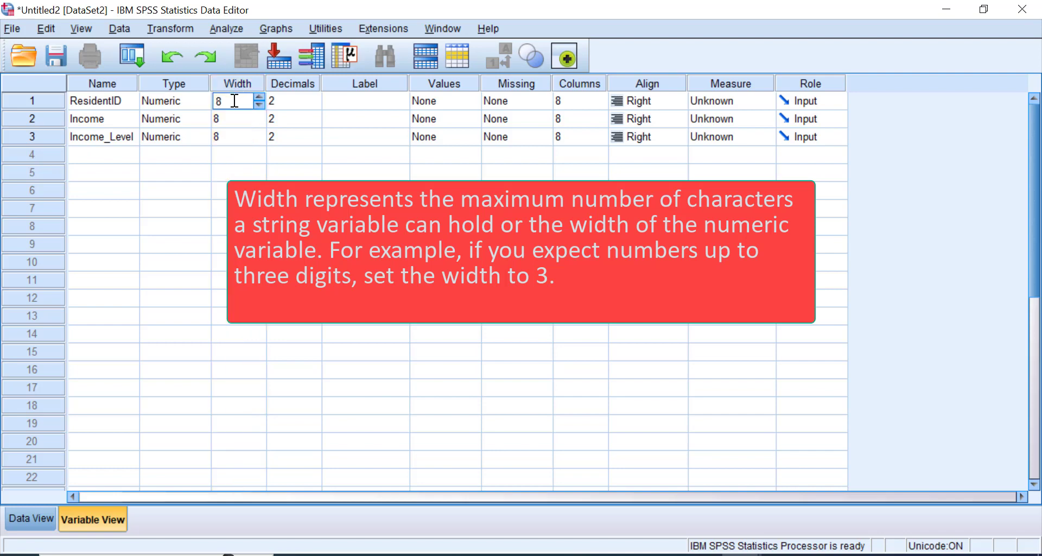
left_click(259, 105)
left_click(259, 98)
left_click_drag(235, 103, 210, 109)
type("10")
key("BackSpace")
key("BackSpace")
type("8")
left_click(239, 156)
left_click(235, 108)
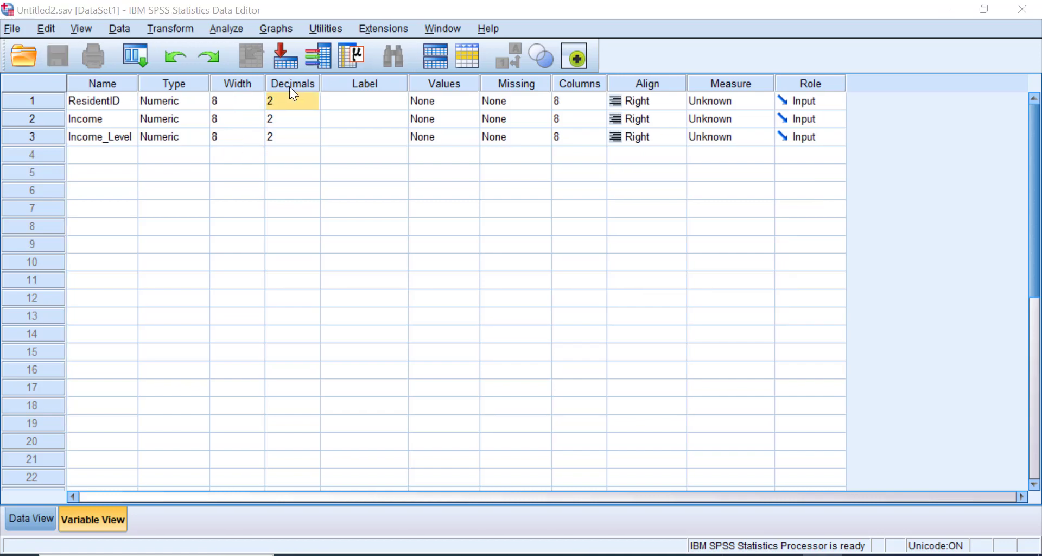
Set the number of decimals for the Income variable to 0
left_click(293, 85)
left_click(299, 101)
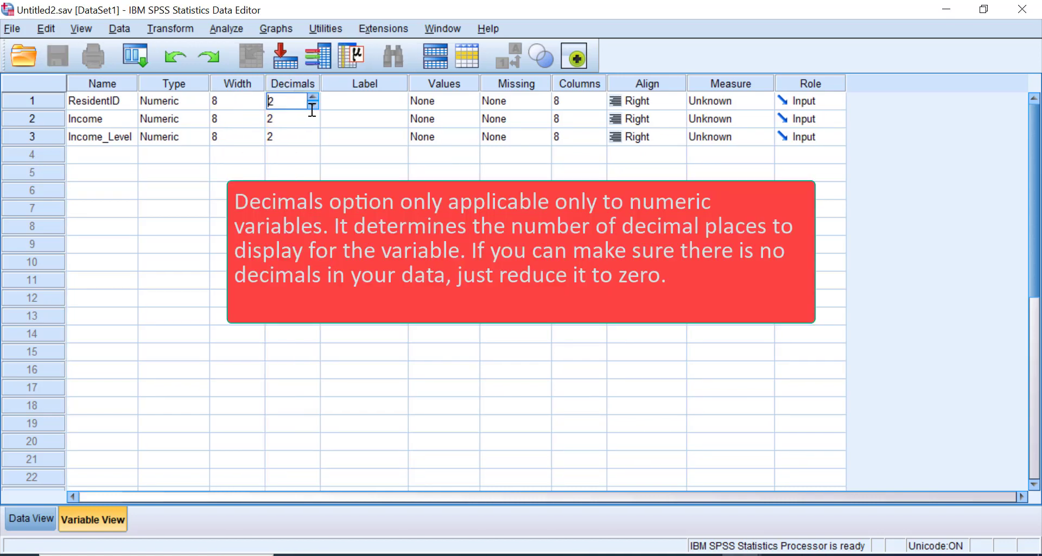
left_click(305, 120)
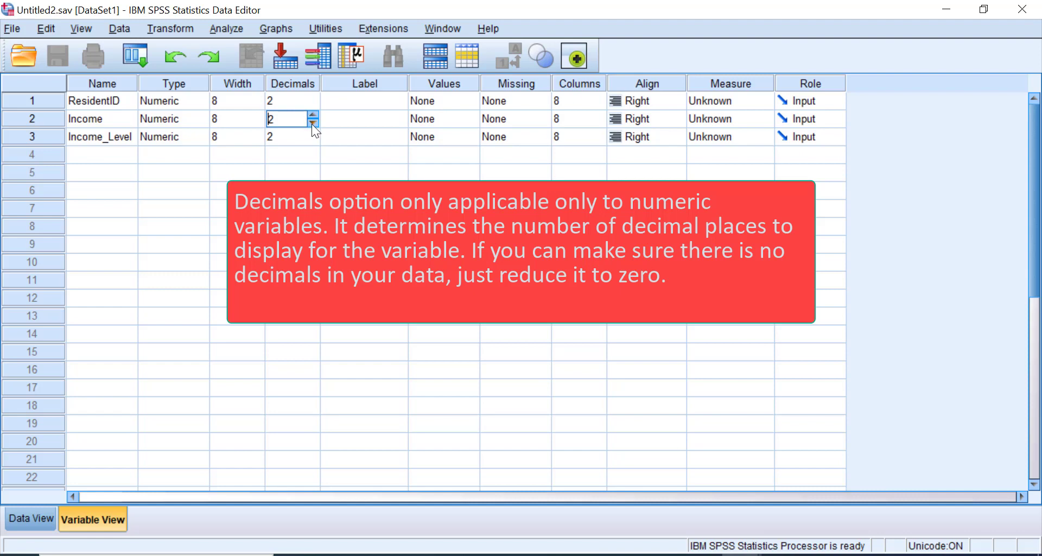
left_click(312, 123)
left_click(313, 123)
Label the three variables Resident ID, Income and Income Level, in row order
left_click(378, 82)
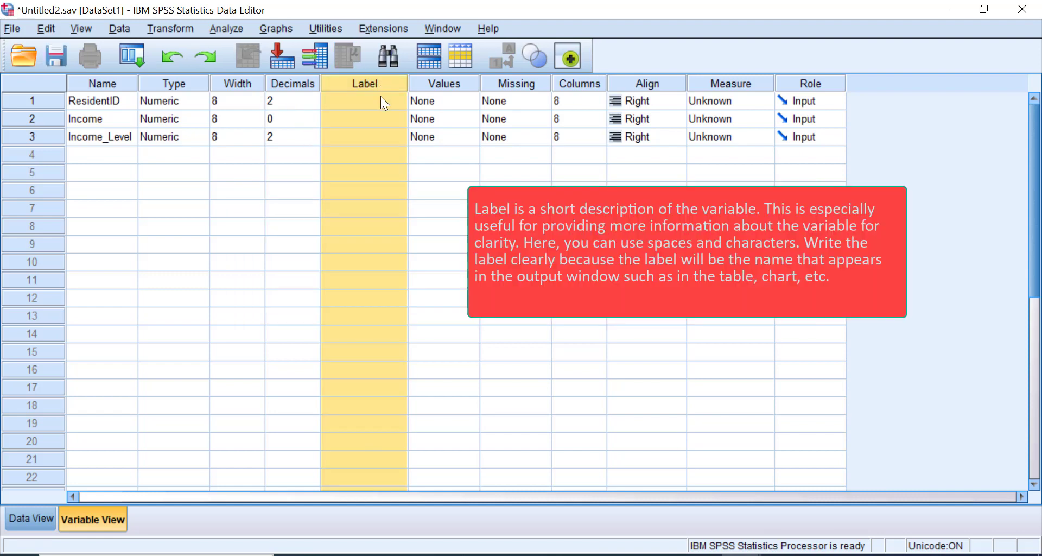
left_click(380, 96)
left_click(382, 98)
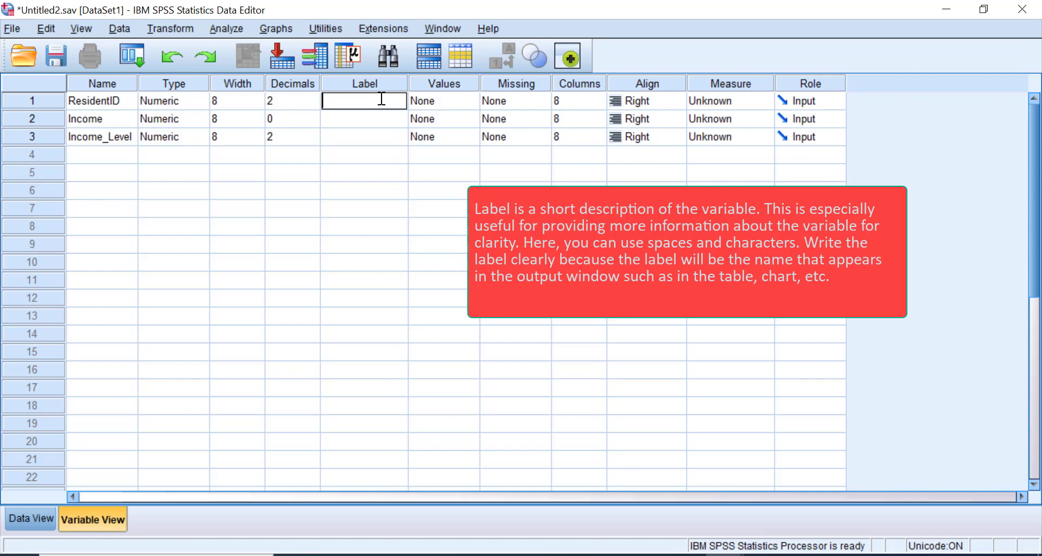
type("Resident ID")
key("Return")
type("Income")
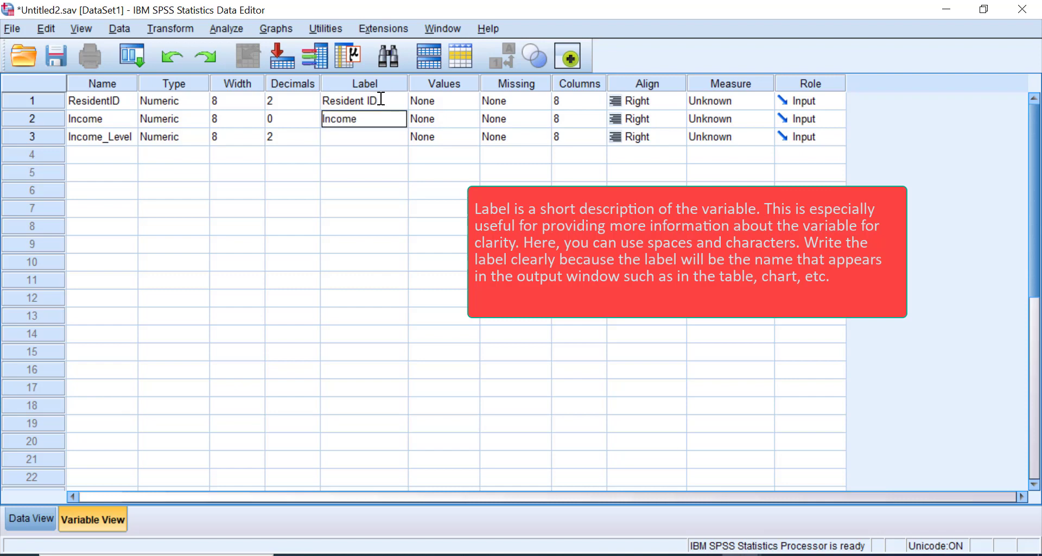
key("Return")
type("Income")
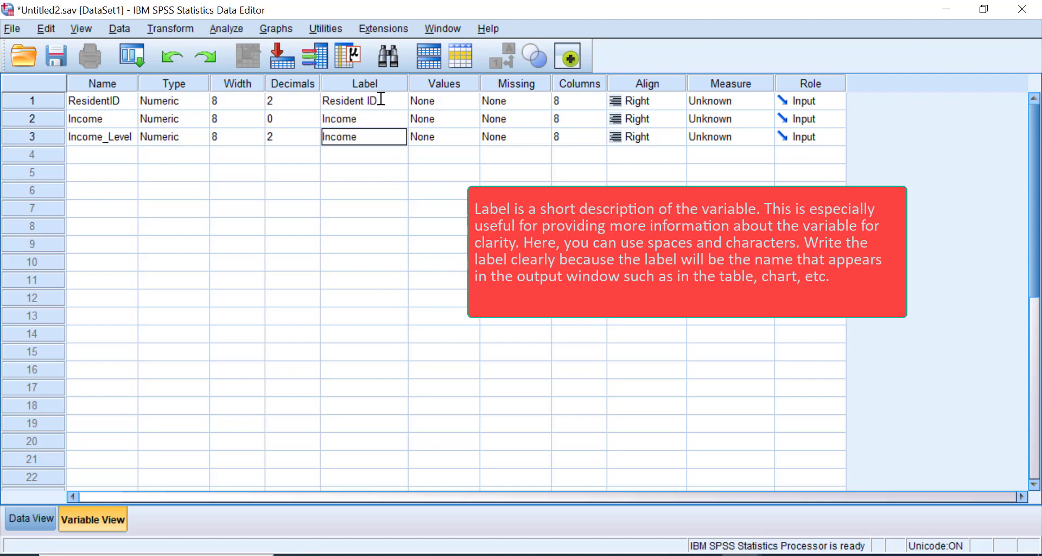
type(" Level")
Add a value label to the Income_Level variable that assigns Low Income to value 1
left_click(447, 86)
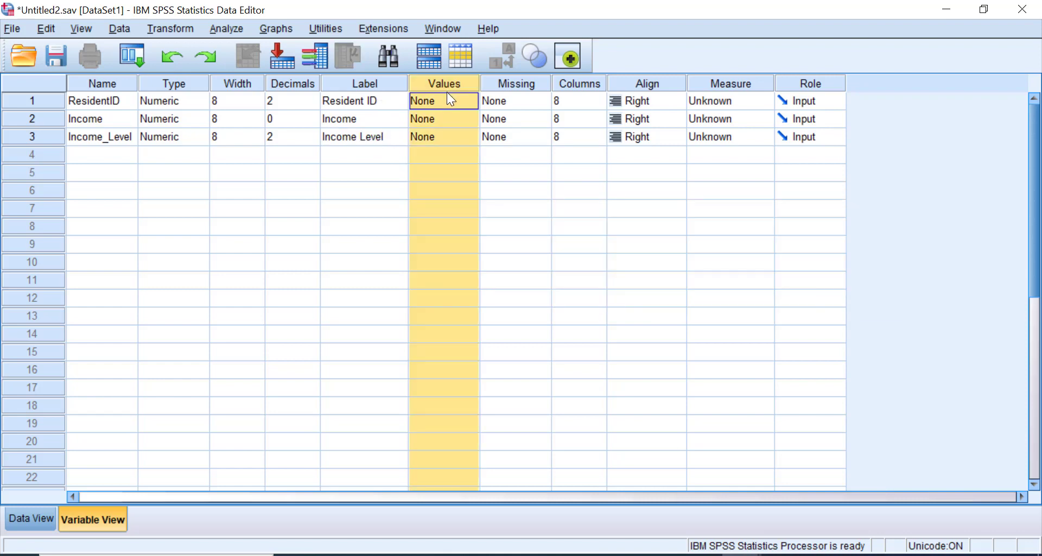
left_click(445, 102)
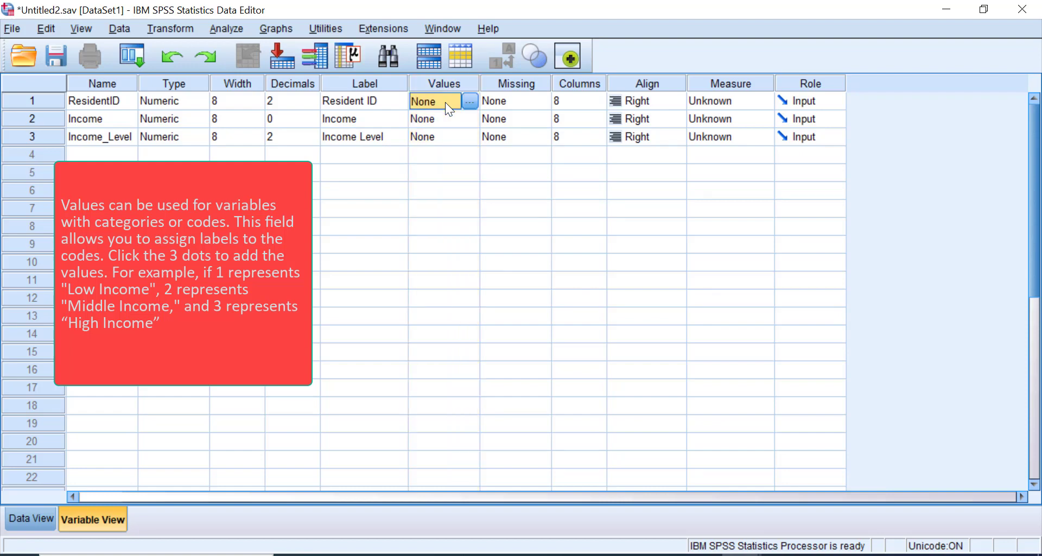
left_click(454, 117)
double_click(473, 136)
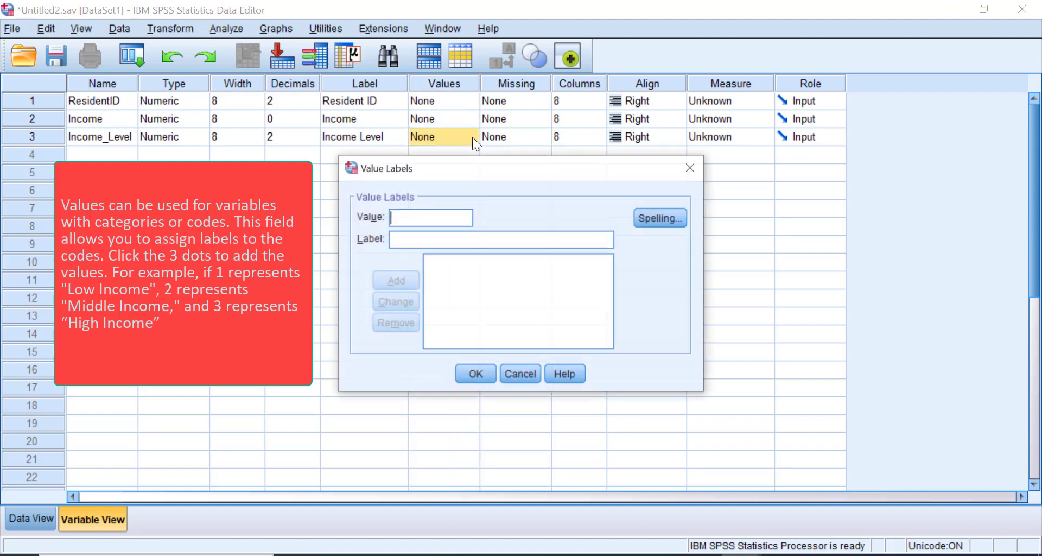
type("1")
key("Tab")
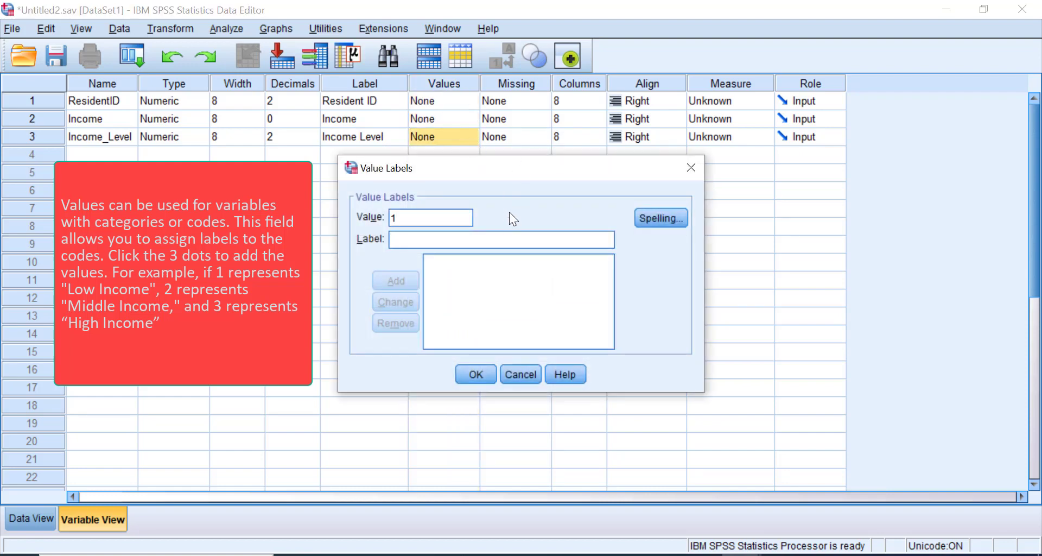
type("Low Income")
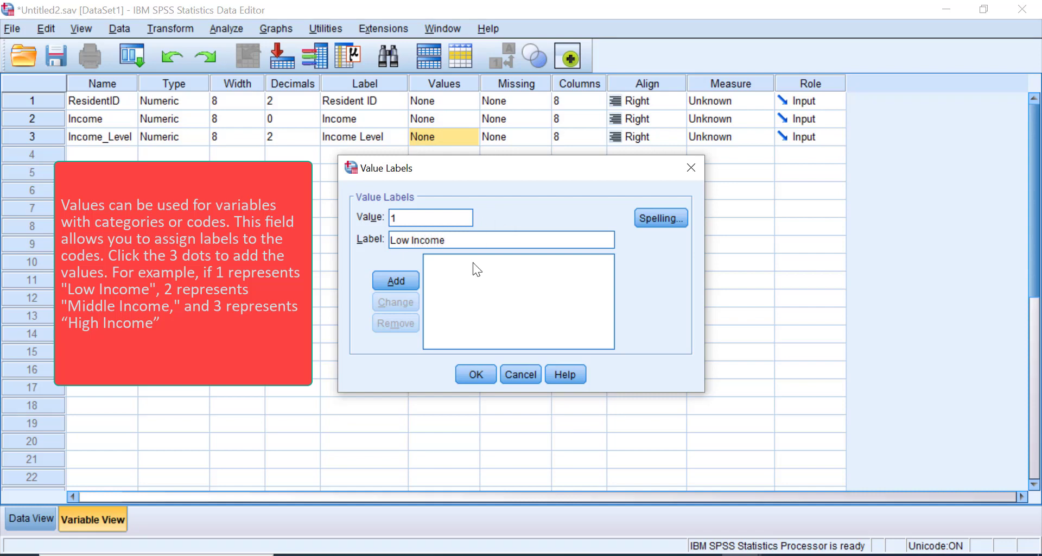
key("Return")
Add the label Middle Income for value 2 of the Income_Level variable
type("2")
key("Tab")
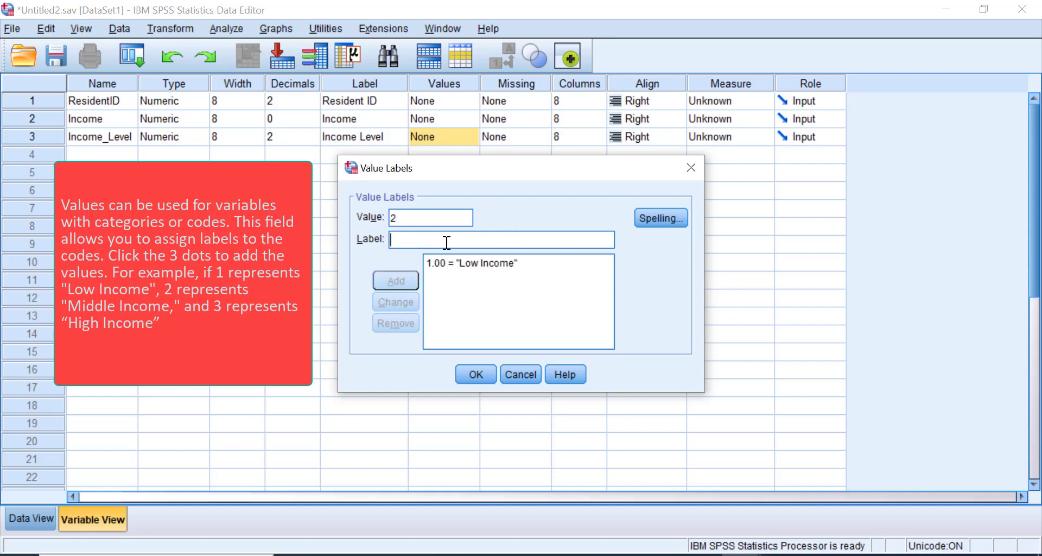
type("Middle Income")
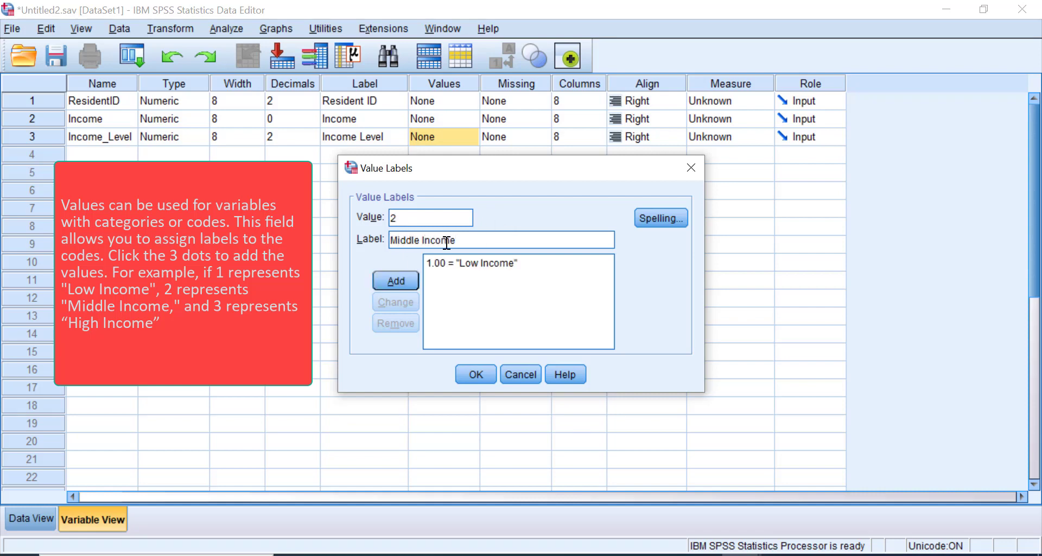
left_click(406, 275)
Add the label High Income for value 3 of Income_Level, apply the value labels and review them
key("Tab")
type("Hig")
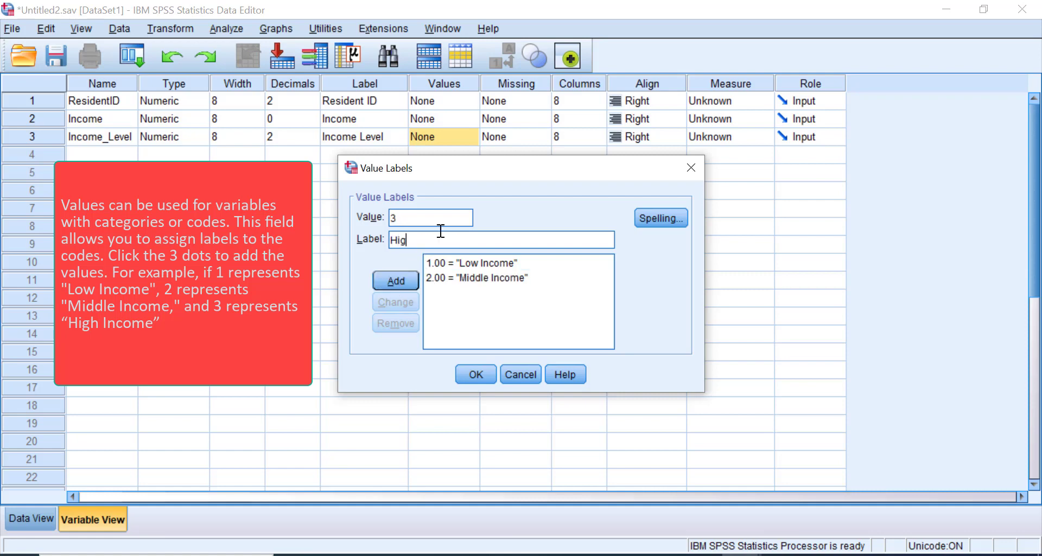
type("h Income")
left_click(400, 282)
left_click(481, 377)
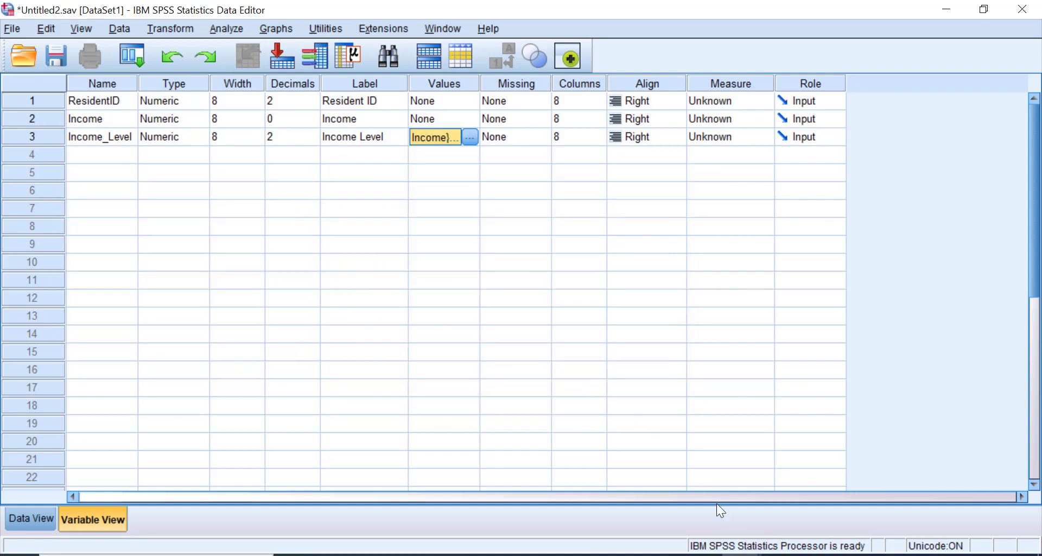
left_click(468, 137)
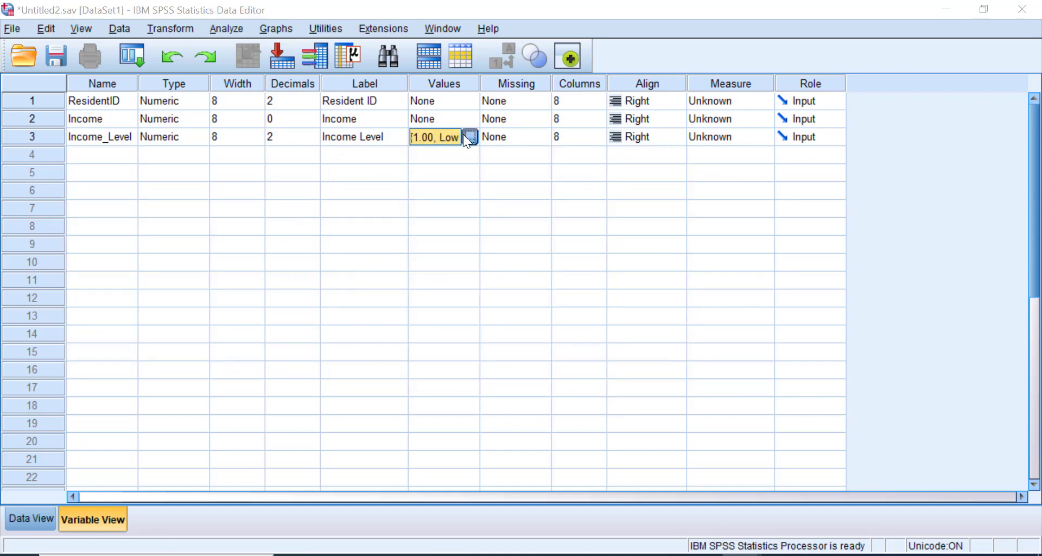
left_click(509, 373)
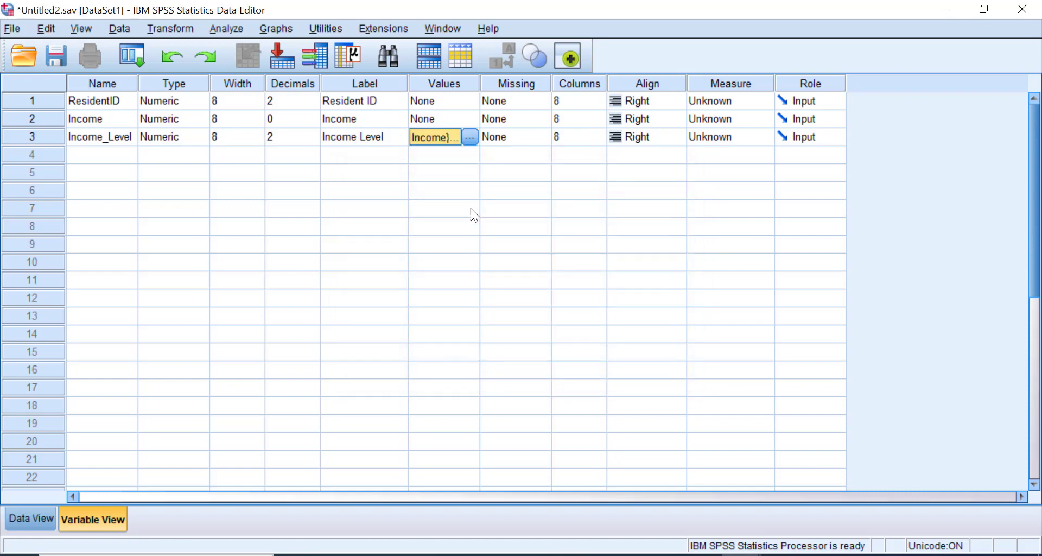
Define 000 as a discrete missing value for the Income variable
left_click(513, 83)
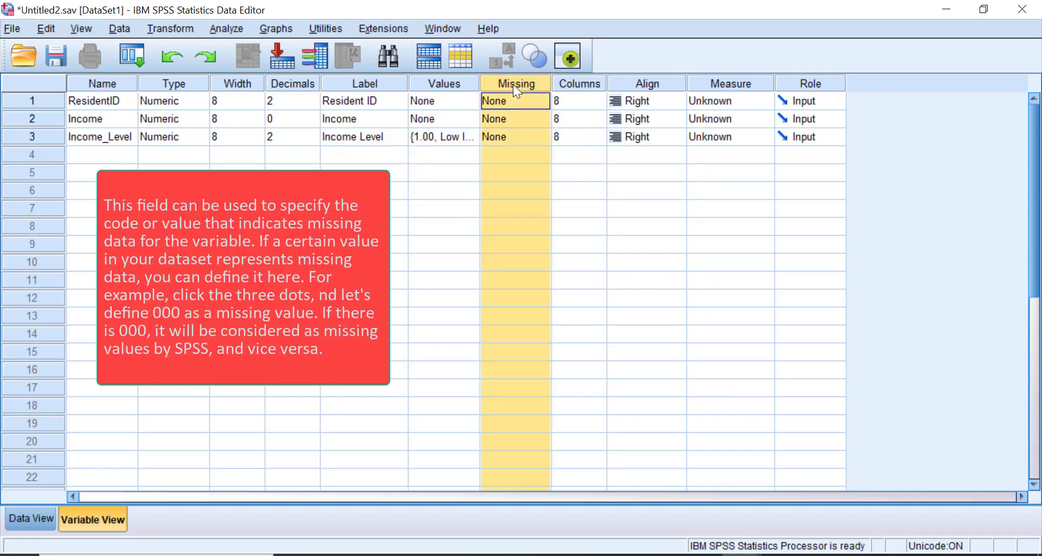
left_click(520, 120)
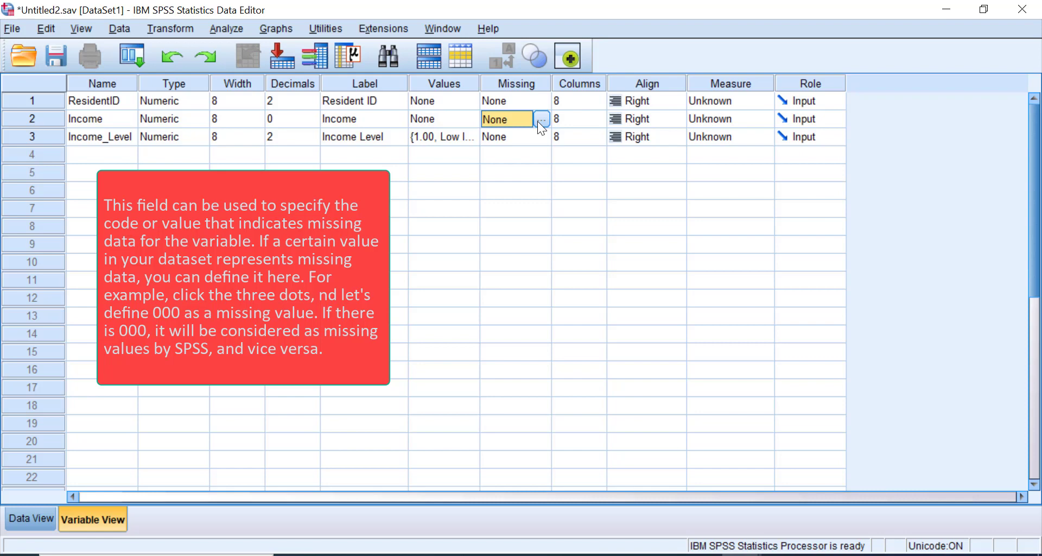
left_click(540, 121)
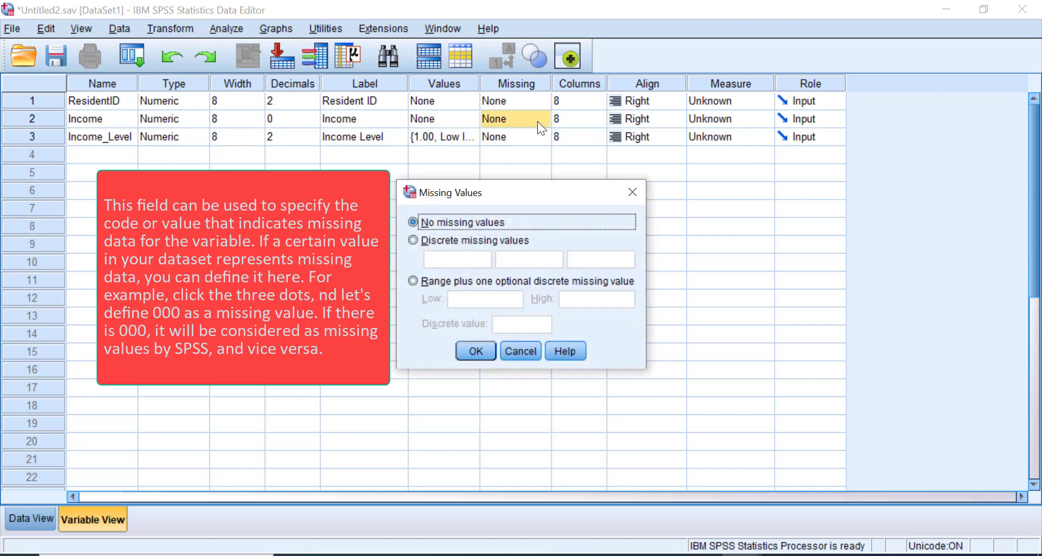
left_click(451, 243)
left_click(460, 258)
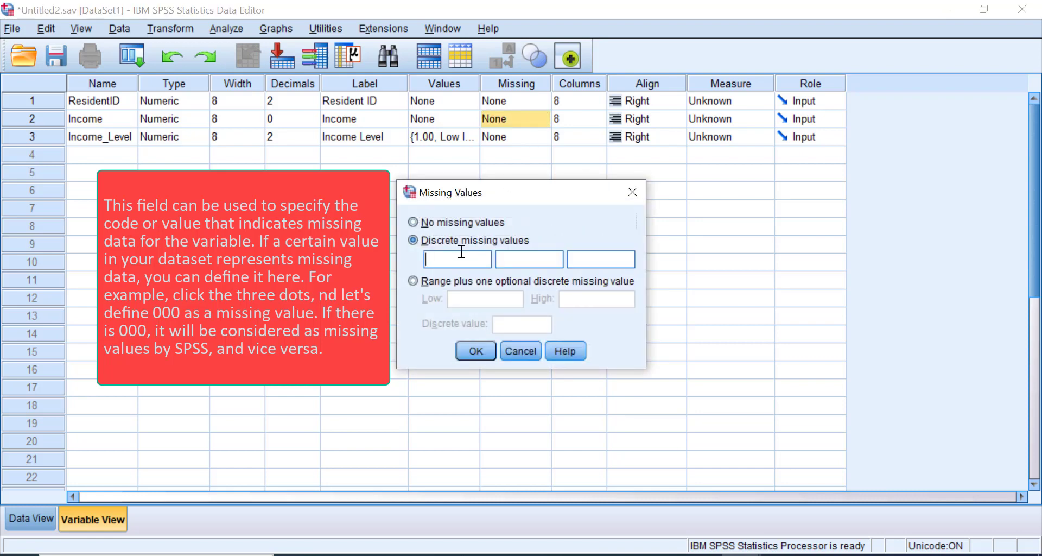
type("000")
left_click(470, 351)
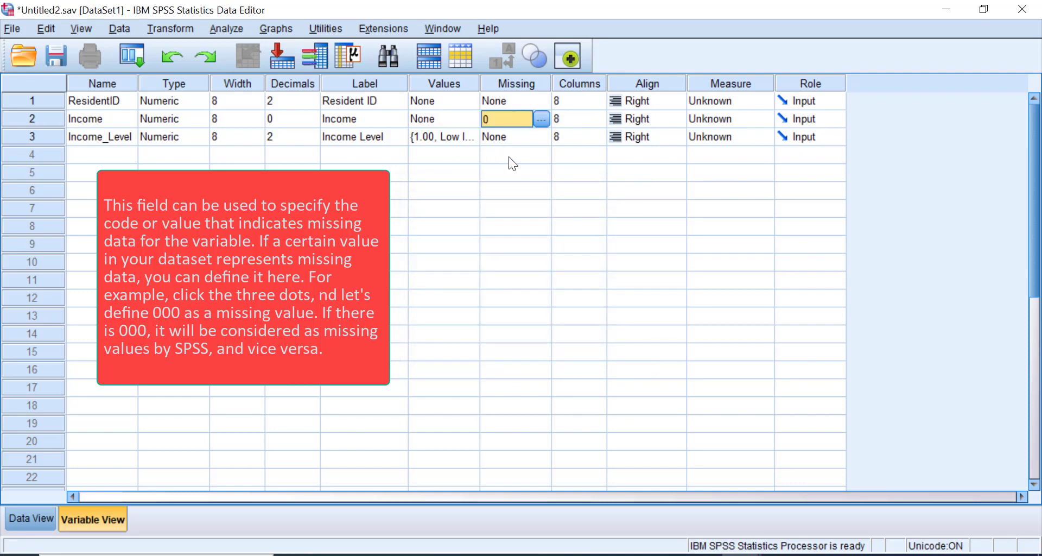
left_click(582, 83)
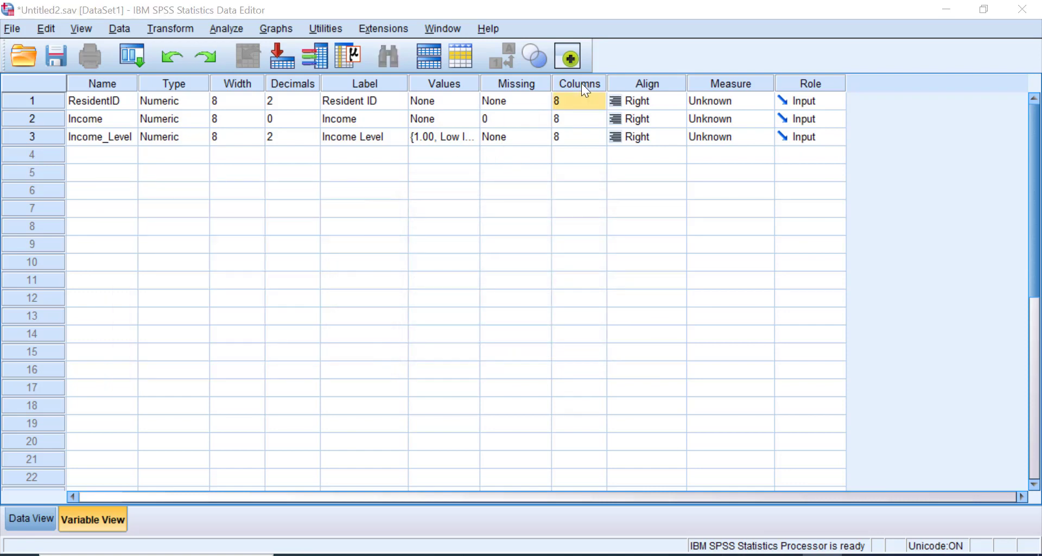
left_click(572, 100)
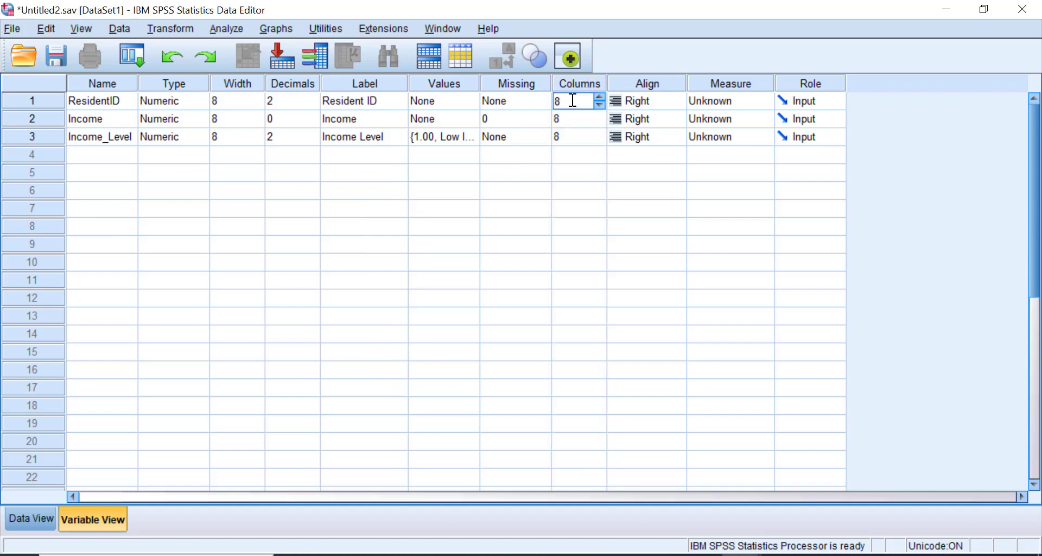
left_click(592, 120)
left_click(594, 141)
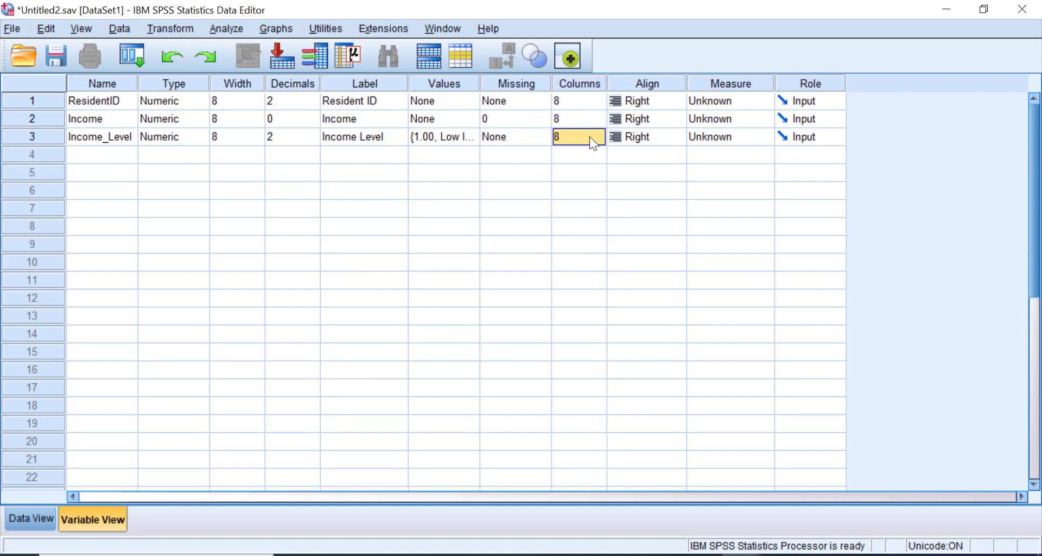
Try the Left and Center alignments for ResidentID and restore its Right alignment
left_click(651, 87)
left_click(653, 101)
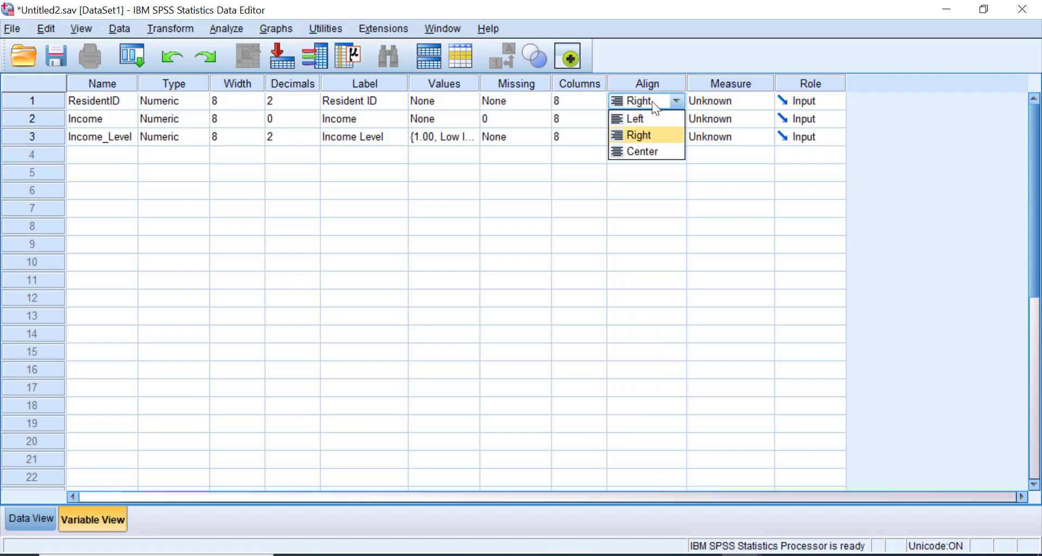
left_click(656, 119)
left_click(659, 103)
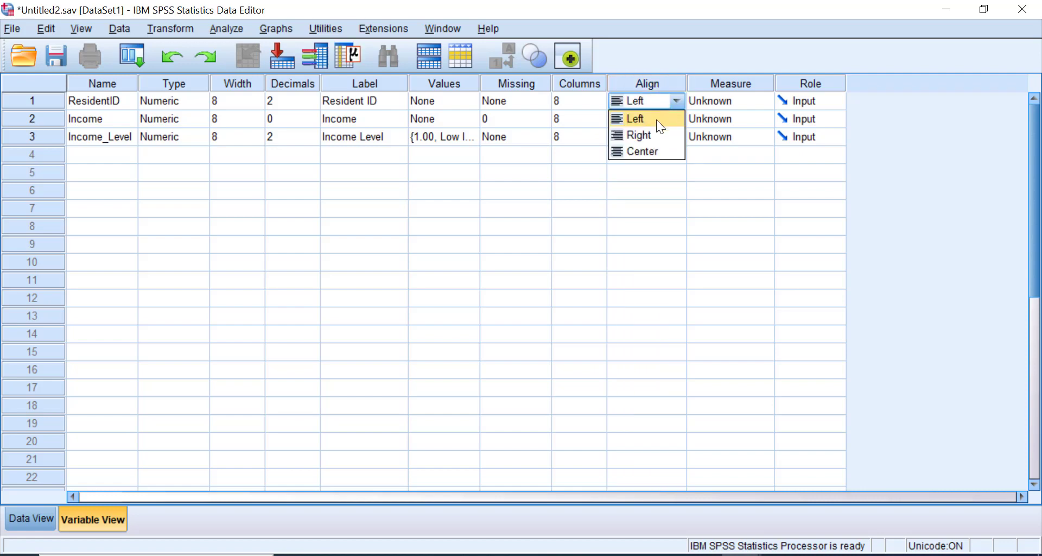
left_click(649, 135)
left_click(656, 100)
left_click(653, 148)
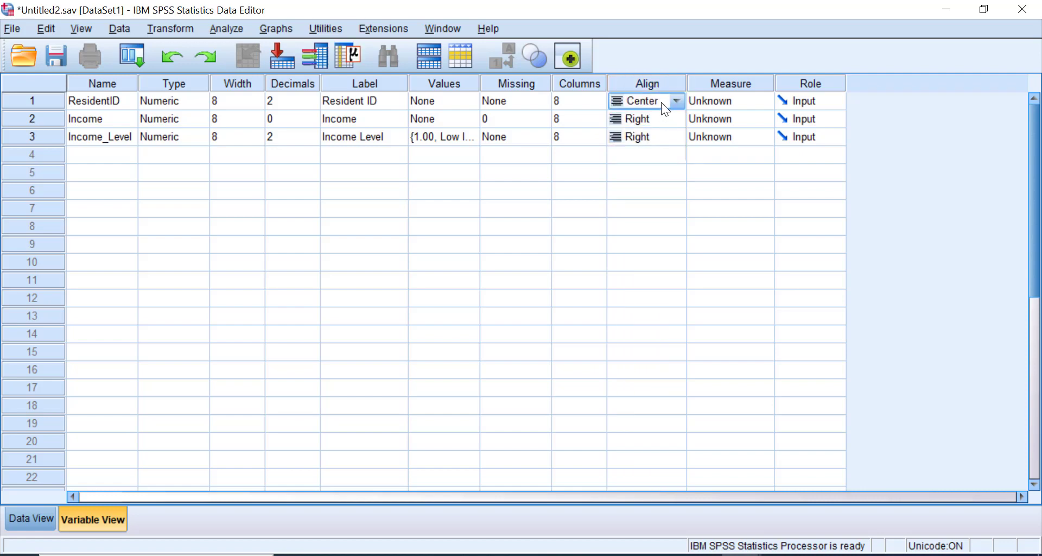
left_click(662, 103)
left_click(645, 136)
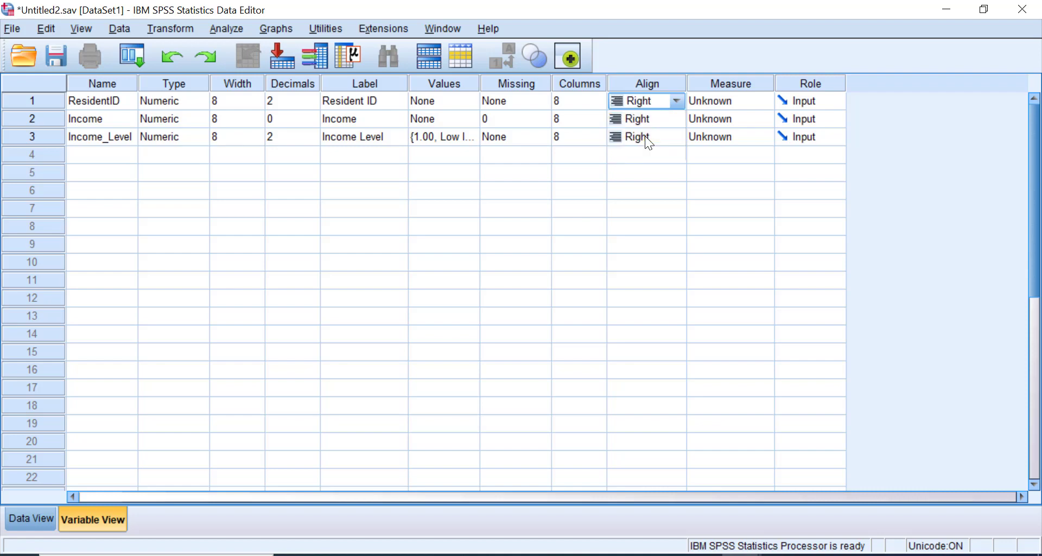
left_click(646, 80)
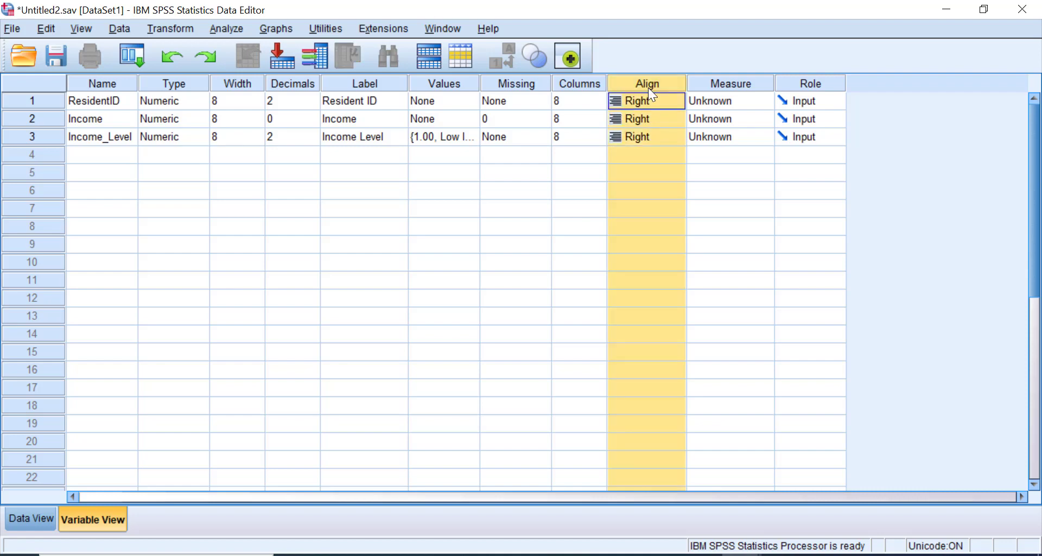
left_click(676, 101)
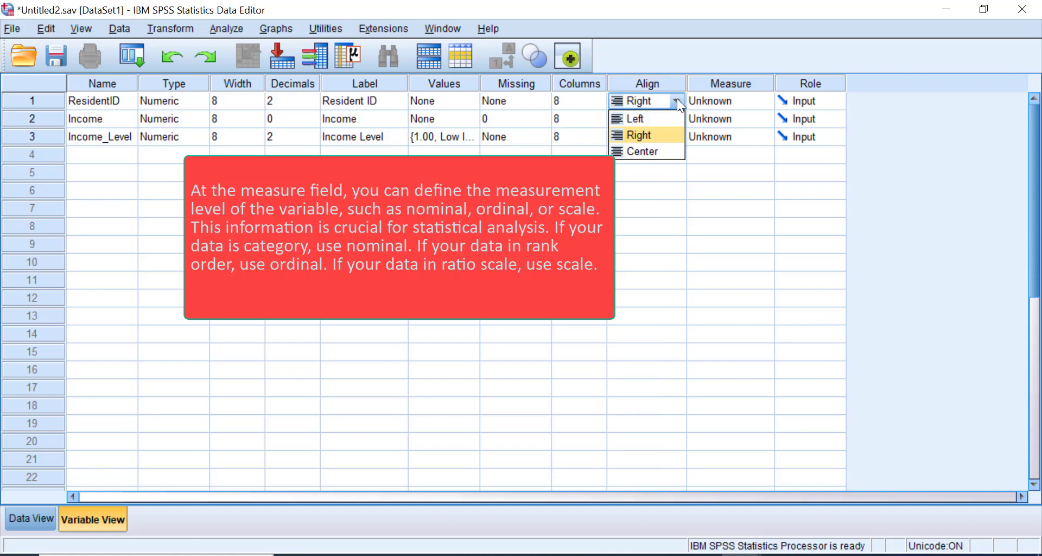
Set the measurement level to Nominal for ResidentID, Scale for Income and Ordinal for Income_Level
left_click(728, 84)
left_click(736, 97)
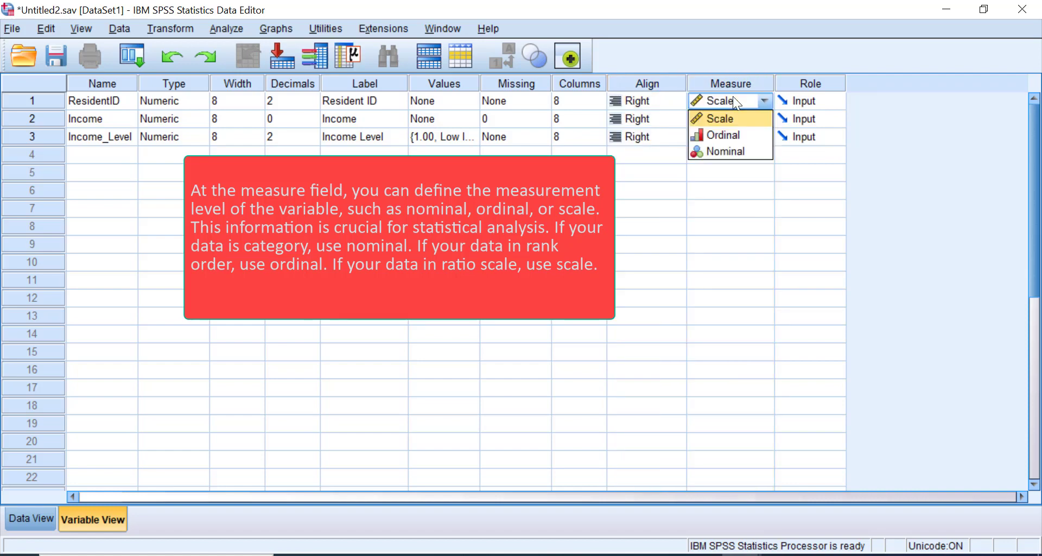
left_click(724, 151)
left_click(766, 116)
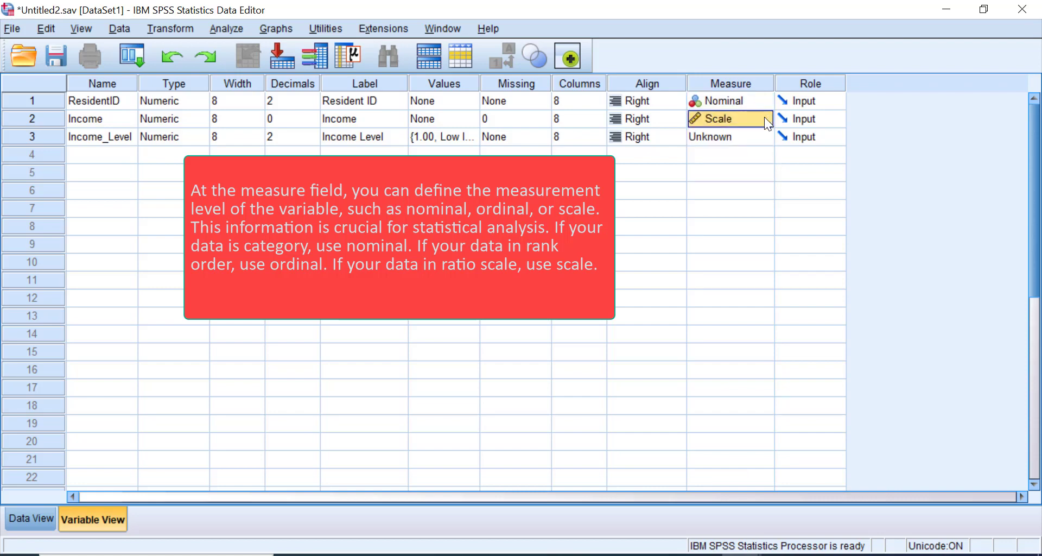
left_click(758, 120)
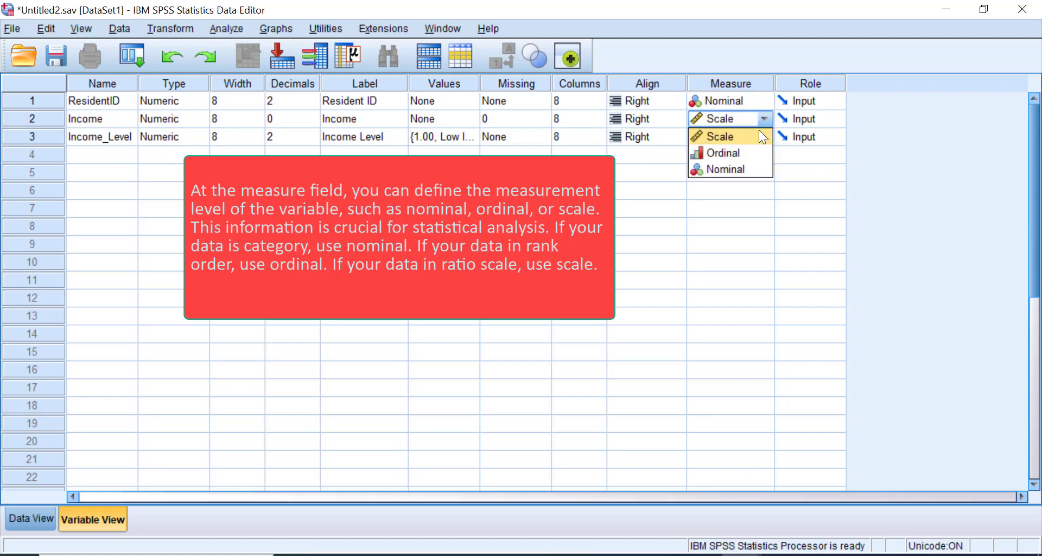
left_click(761, 121)
left_click(748, 137)
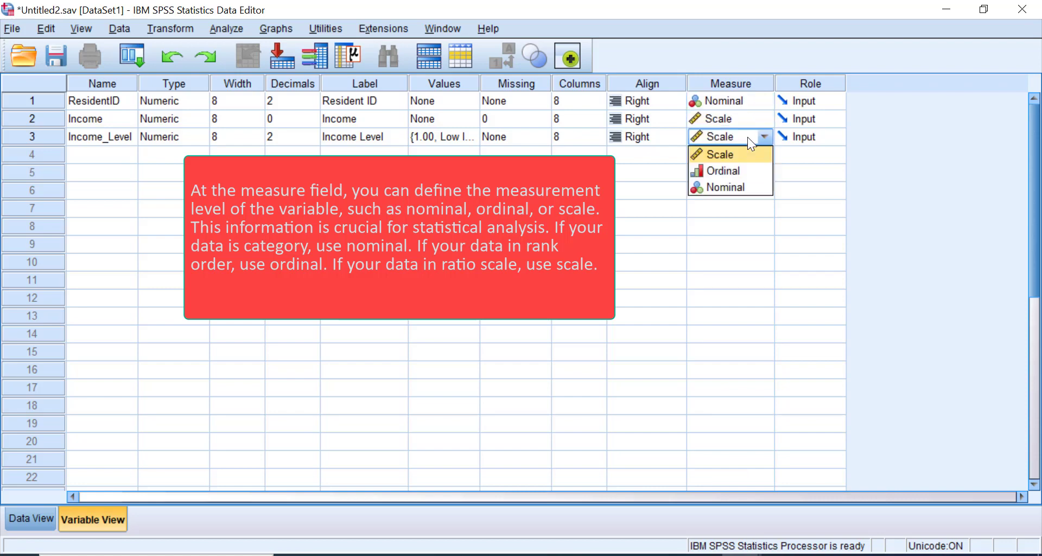
left_click(742, 171)
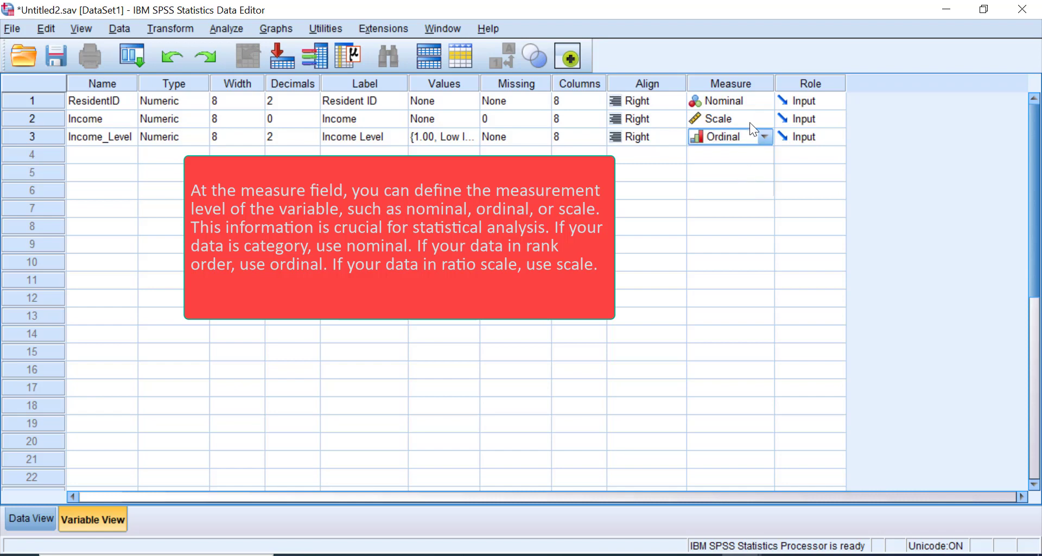
Review the variables' measurement levels and examine the available role options for ResidentID
left_click(750, 89)
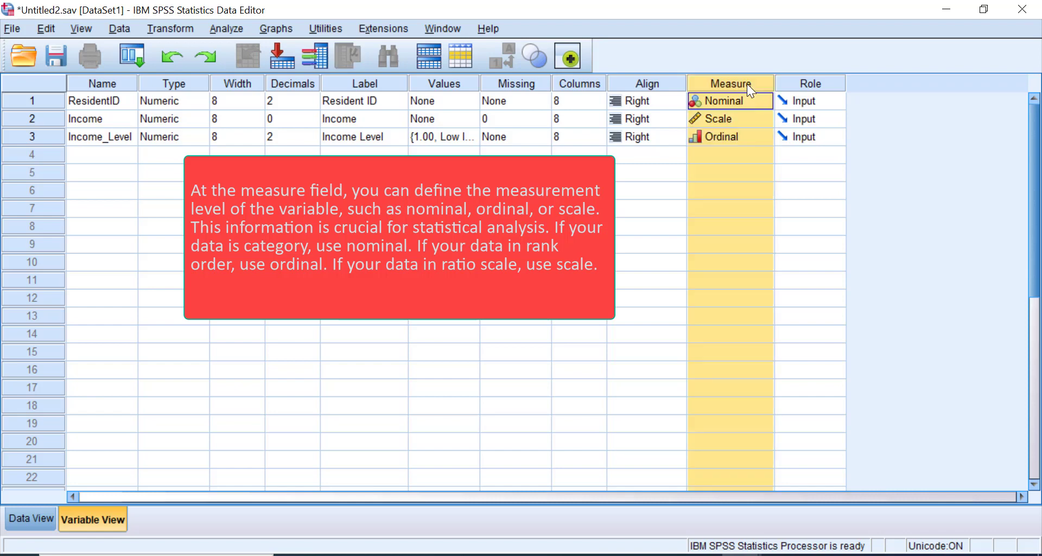
left_click(728, 119)
left_click(733, 132)
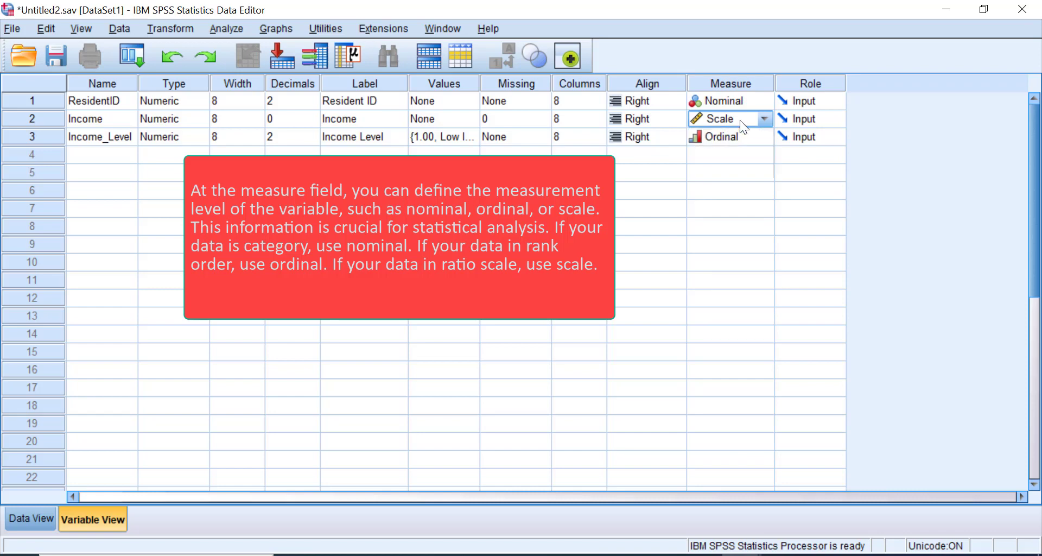
left_click(741, 119)
left_click(741, 119)
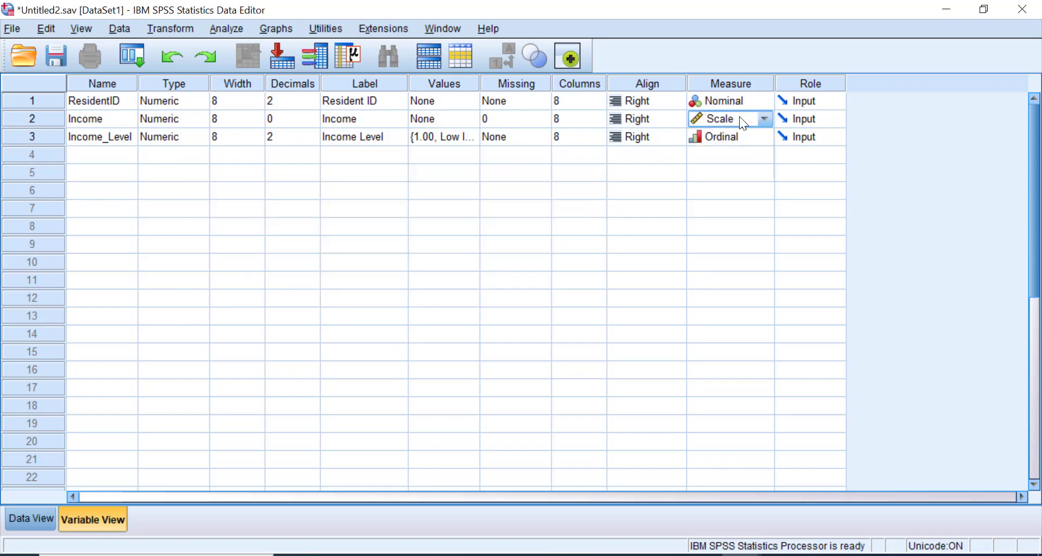
left_click(825, 83)
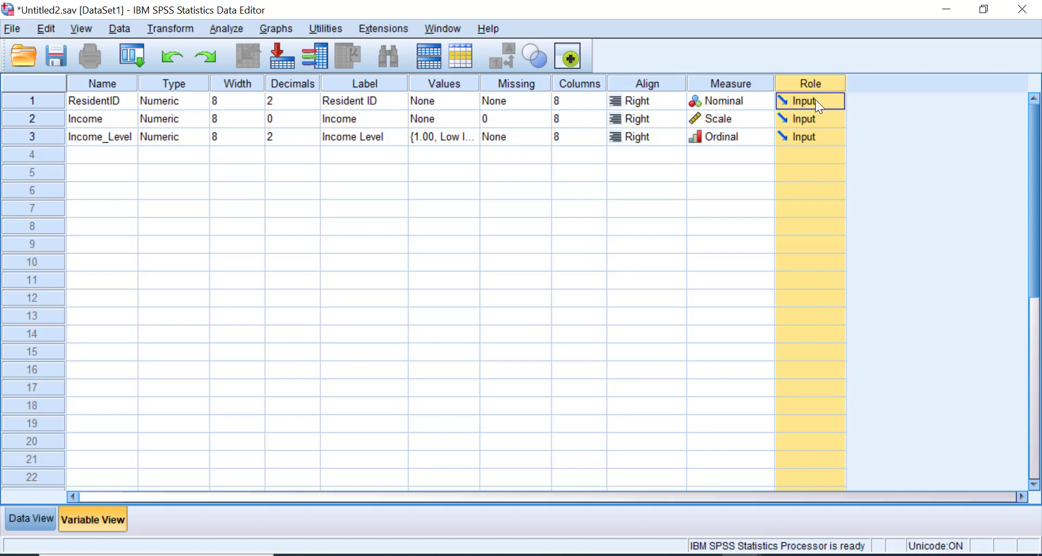
left_click(816, 100)
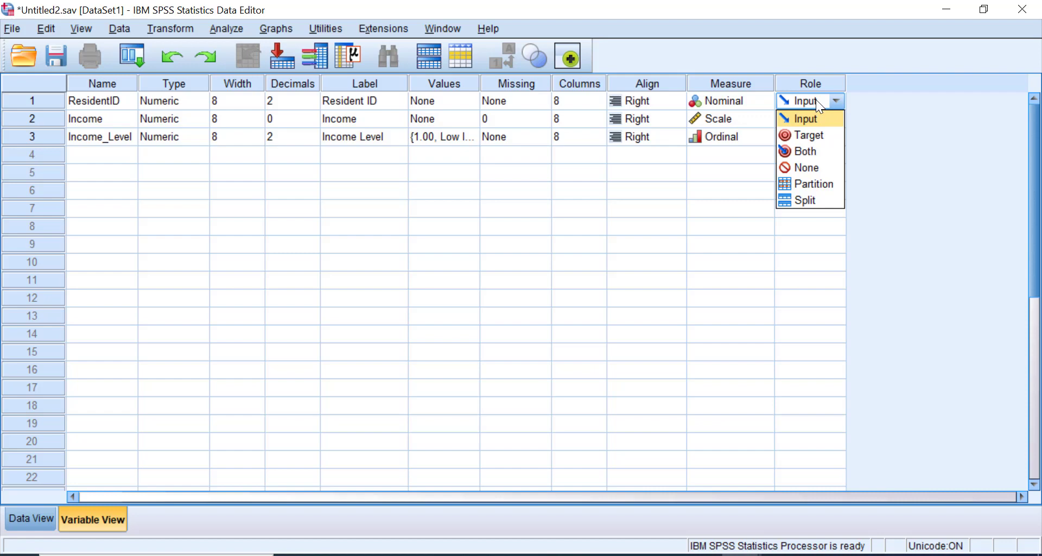
left_click(841, 100)
left_click(841, 101)
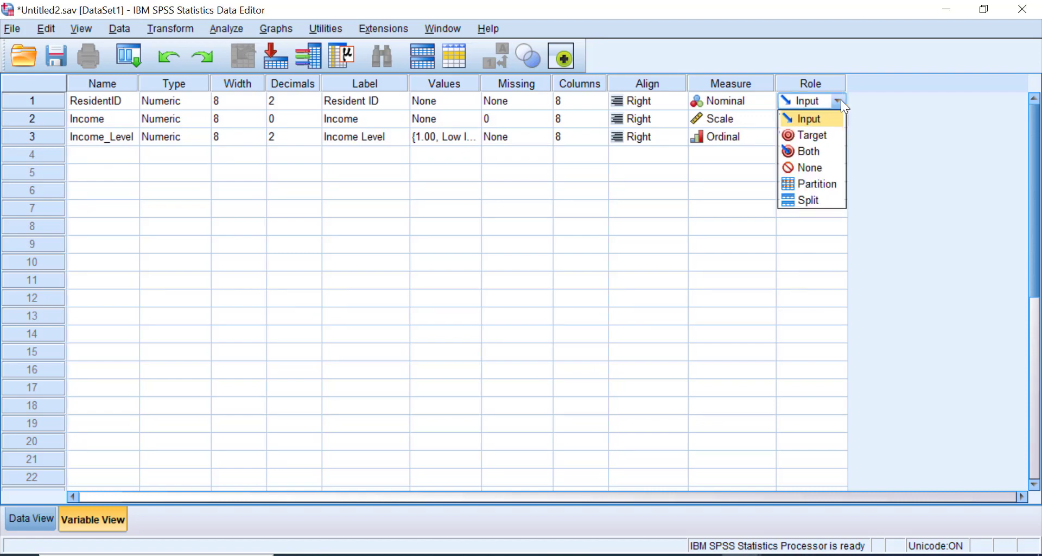
left_click(842, 101)
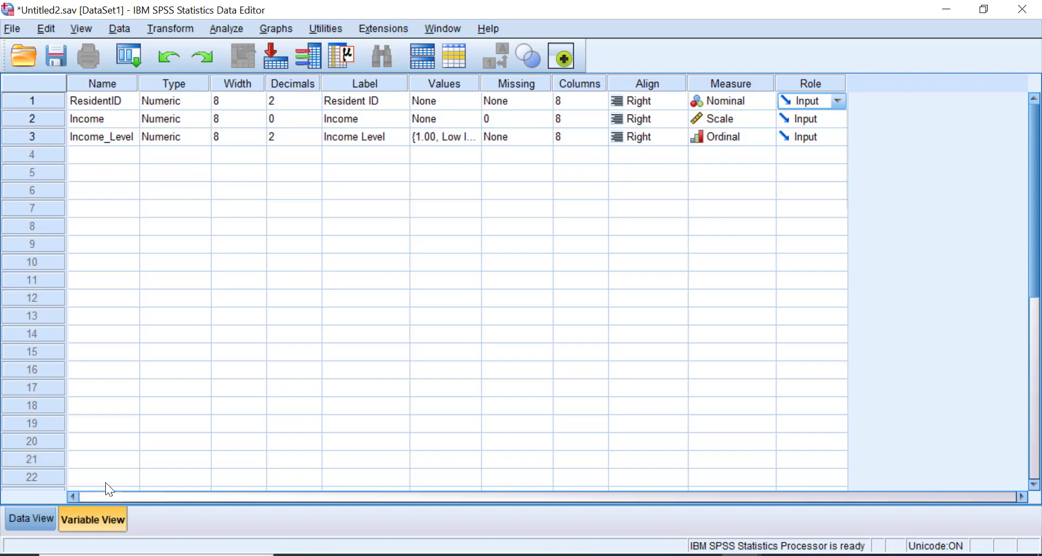
Switch to the data grid and enter five consecutive resident ID numbers in rows 1 to 5 of ResidentID
left_click(33, 517)
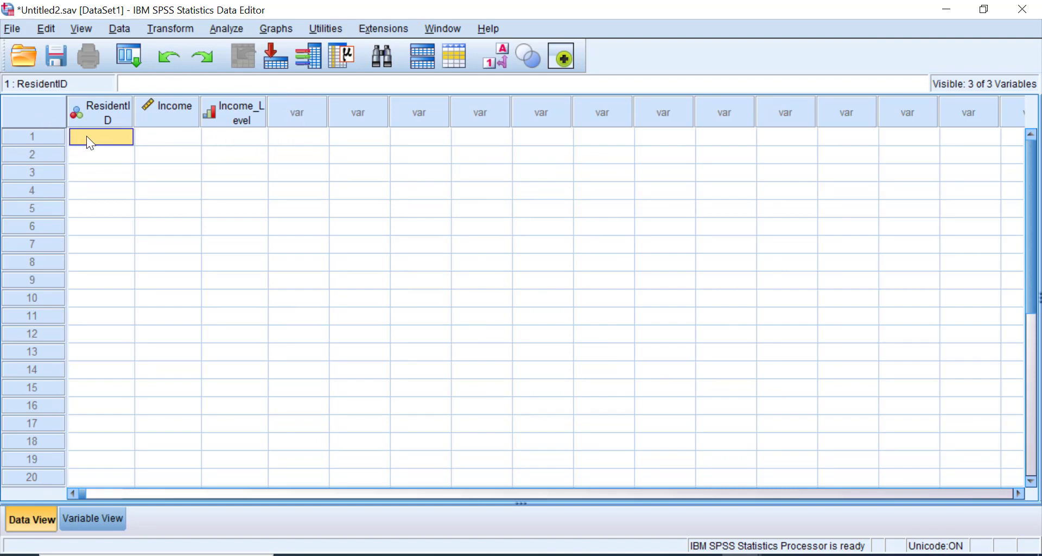
type("1001")
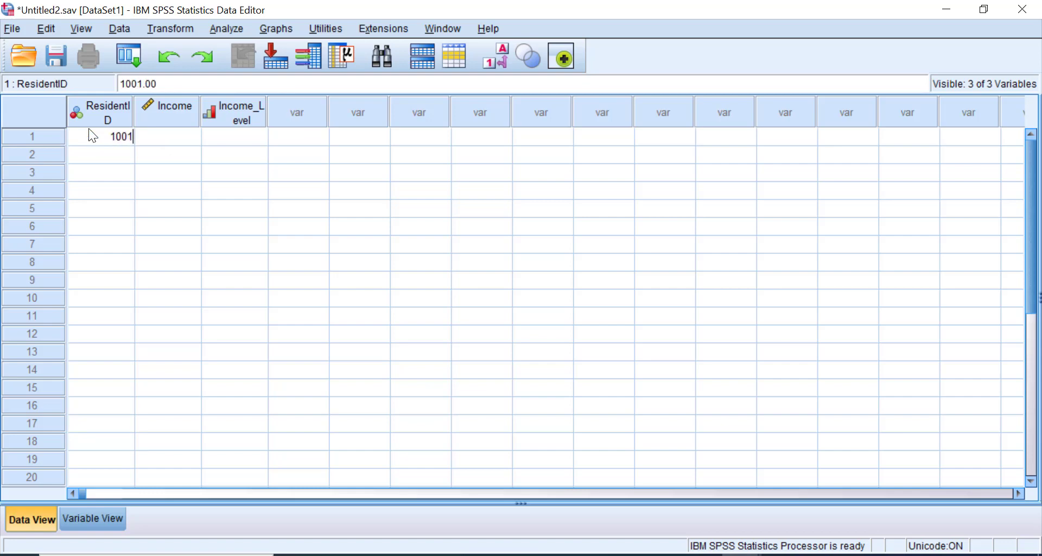
key("Return")
type("1002")
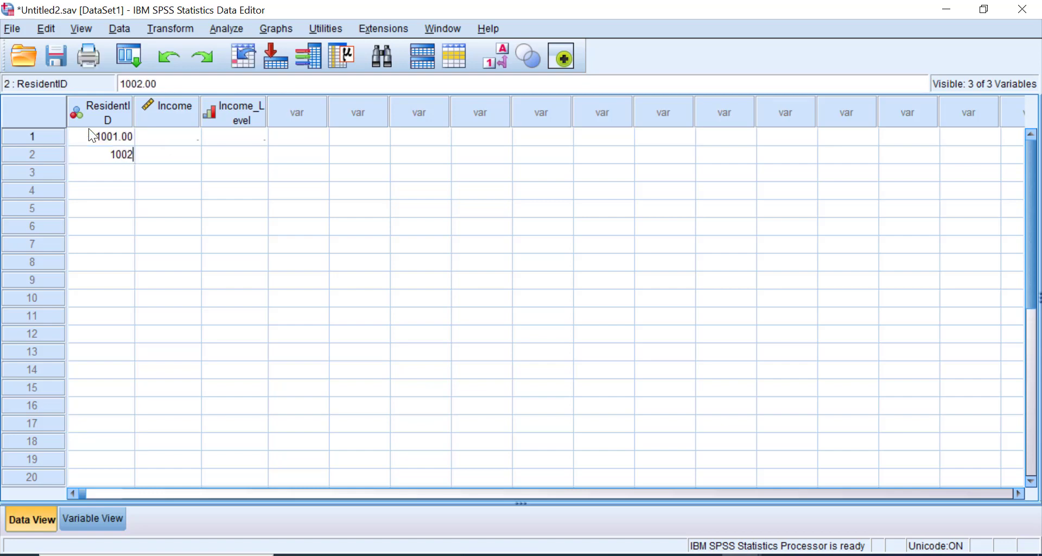
key("Return")
type("1003")
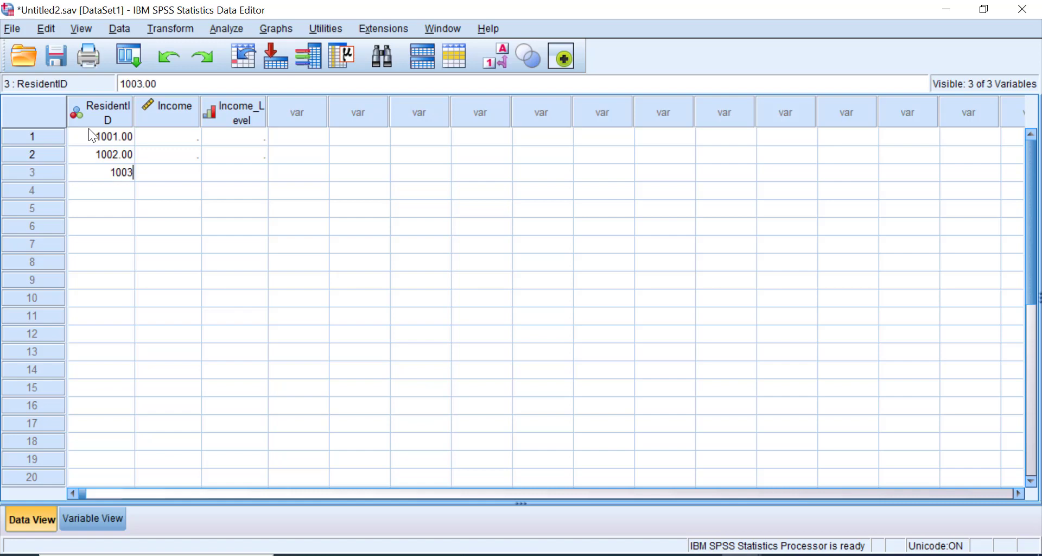
key("Return")
type("1004")
key("Return")
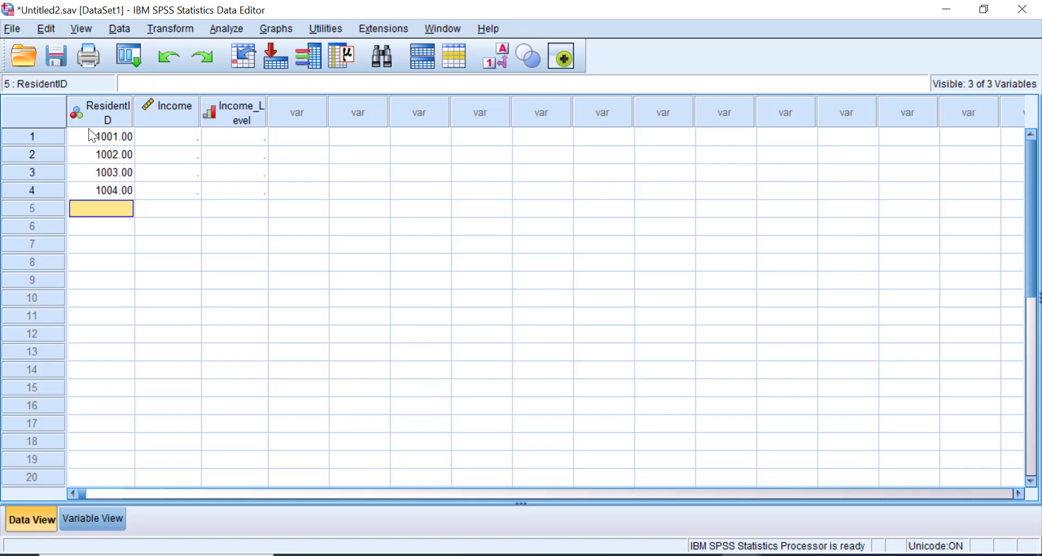
type("1005")
key("Tab")
Enter the Income values 500, 1000, 1500, 2000 and 2500 in rows 1 to 5
key("Up")
key("Up")
key("Up")
key("Up")
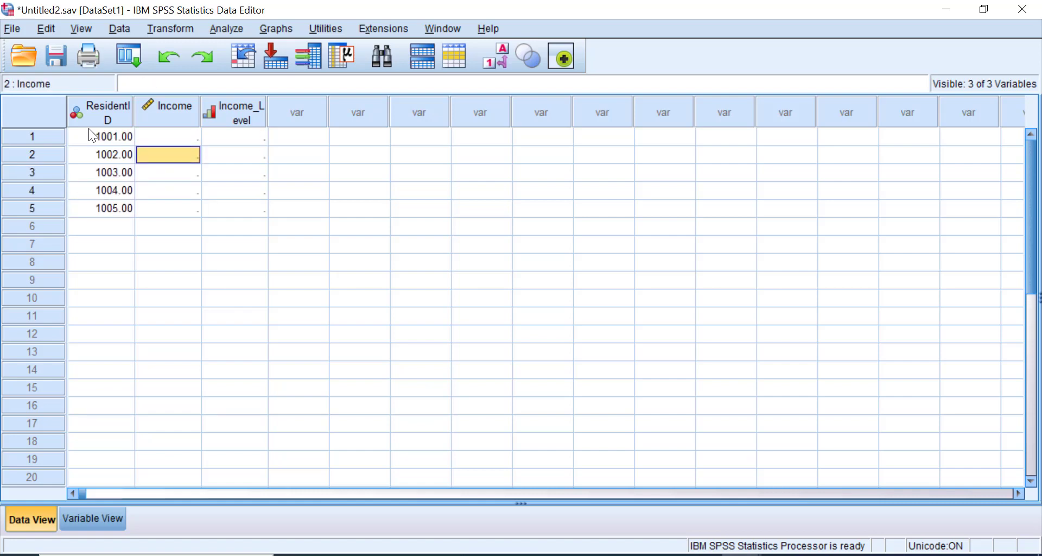
type("500")
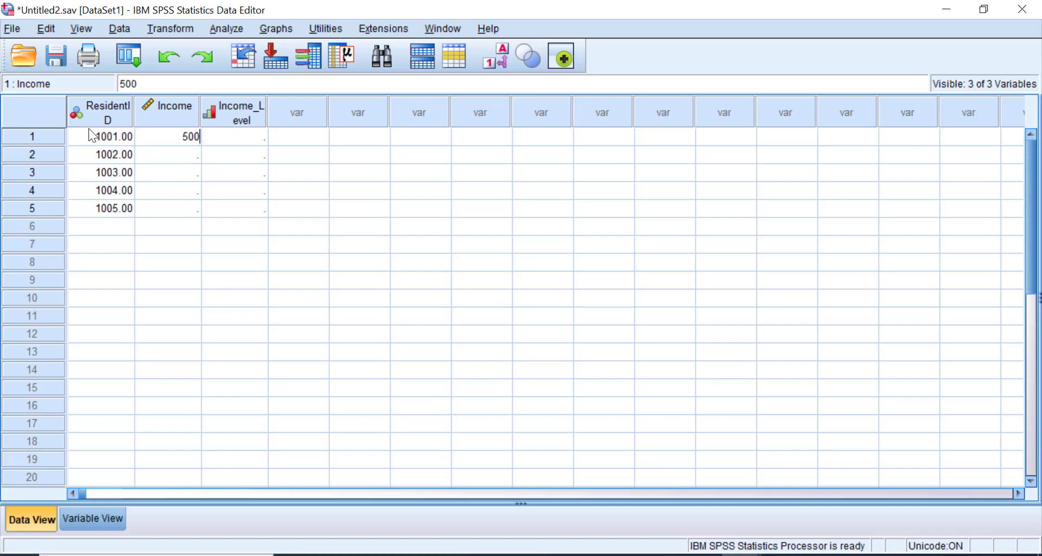
key("Return")
type("1000")
key("Return")
type("1500")
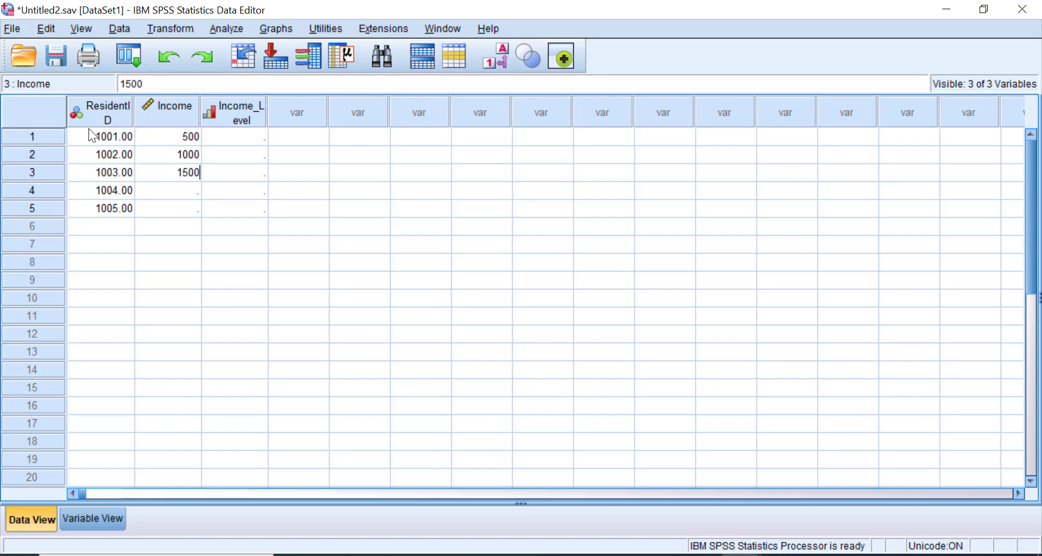
key("Return")
type("2000")
key("Return")
type("2500")
key("Tab")
Enter the Income_Level codes 1, 2, 2, 3 and 3 in rows 1 to 5 and save the dataset
key("Up")
key("Up")
key("Up")
key("Up")
type("1")
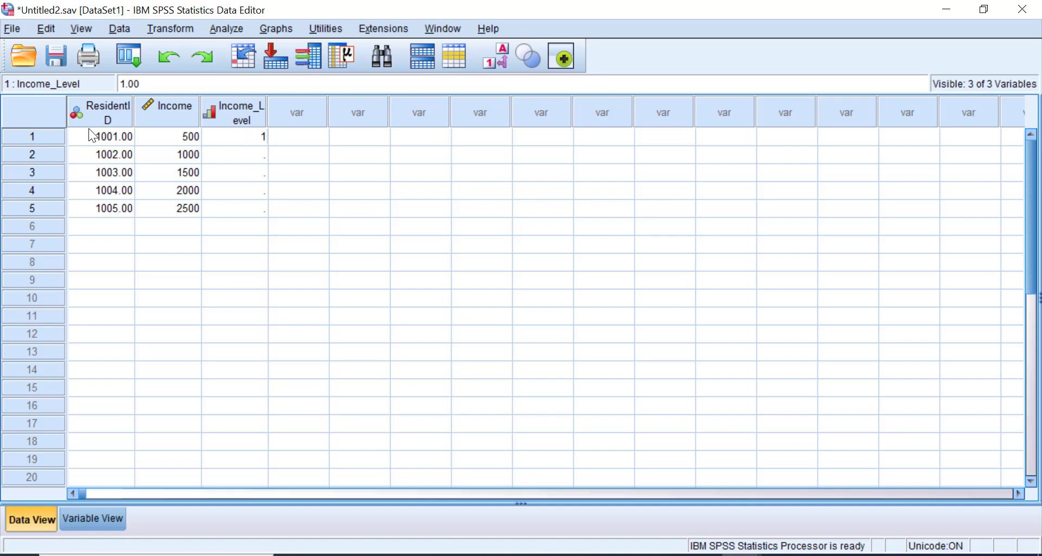
key("Return")
type("2")
key("Return")
type("2")
key("Return")
type("3")
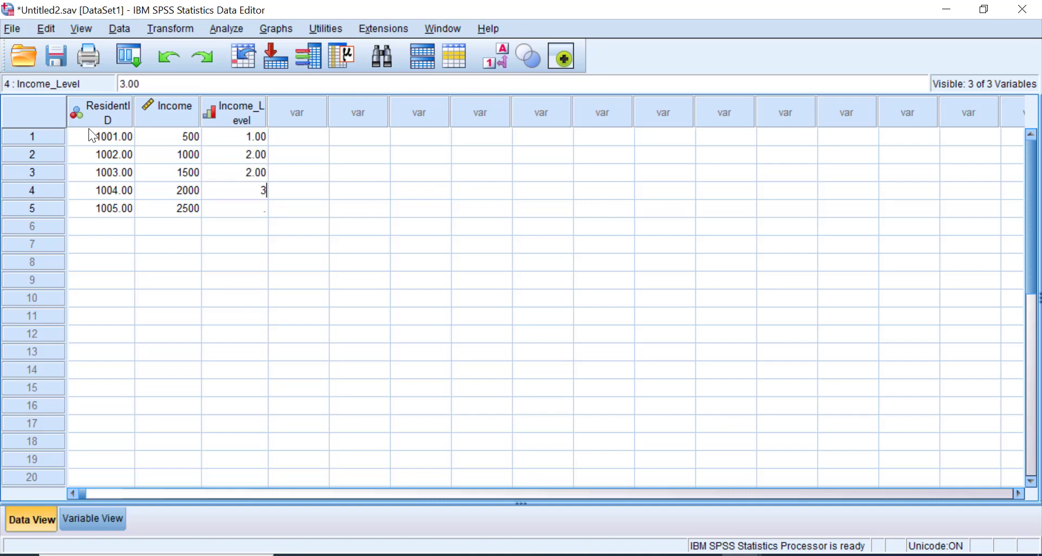
key("Return")
type("3")
key("Return")
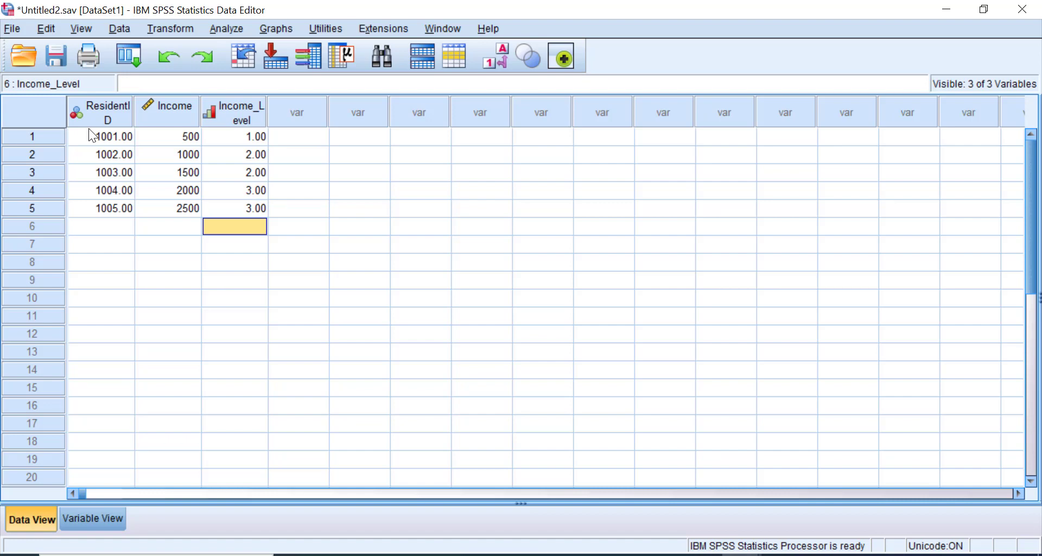
key("ctrl+s")
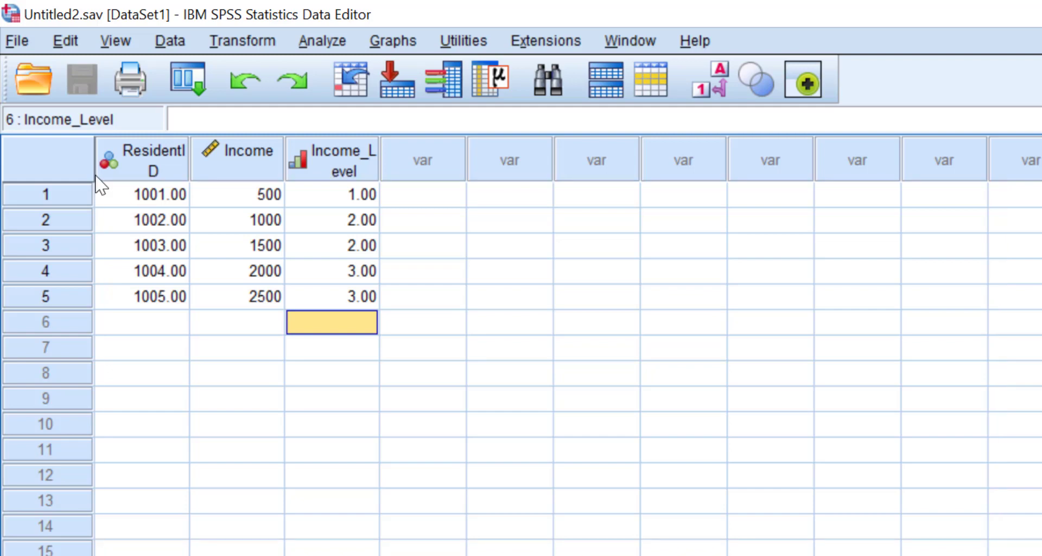
Generate descriptive statistics for the Income variable directly from its data column
right_click(235, 157)
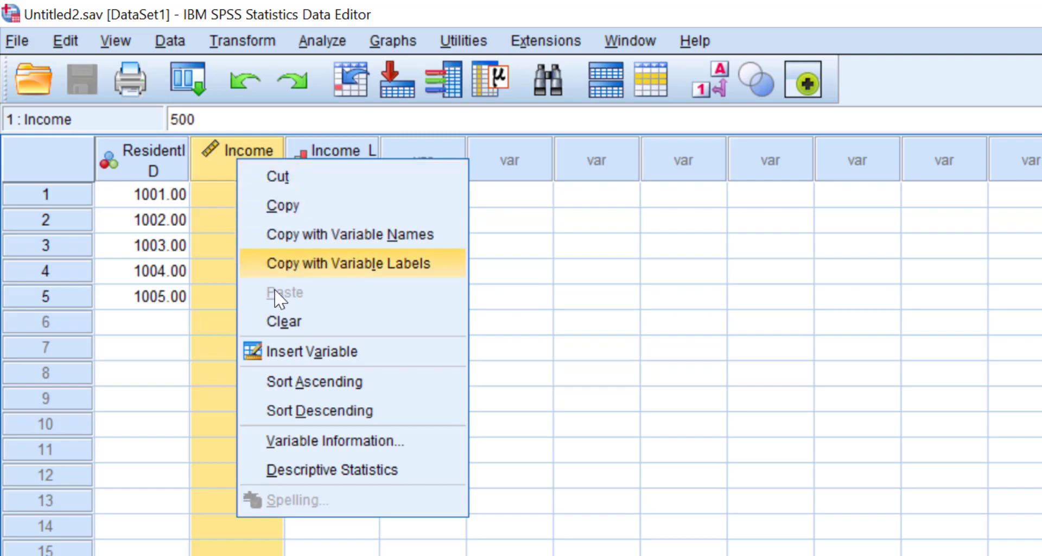
left_click(292, 467)
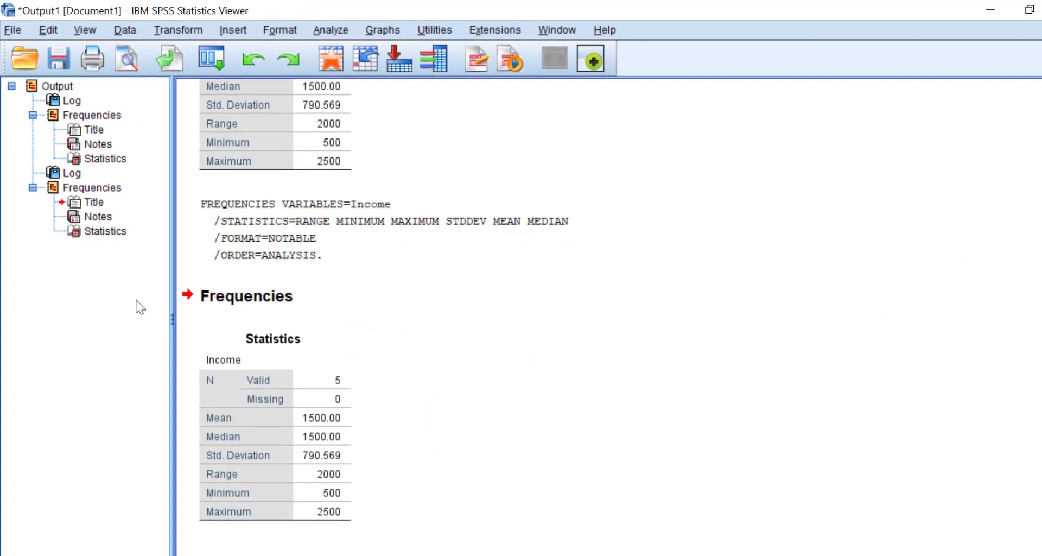